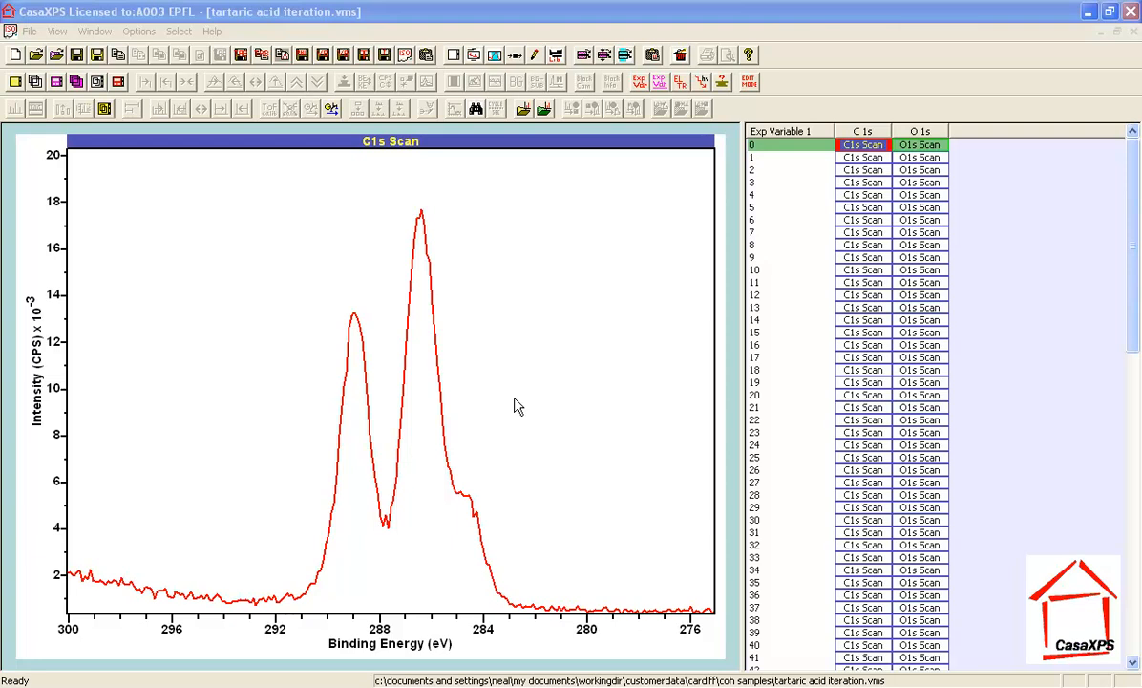
Examine how the C 1s peak shapes change by stepping through successive spectra from row 0 towards higher experimental variables
left_click(866, 149)
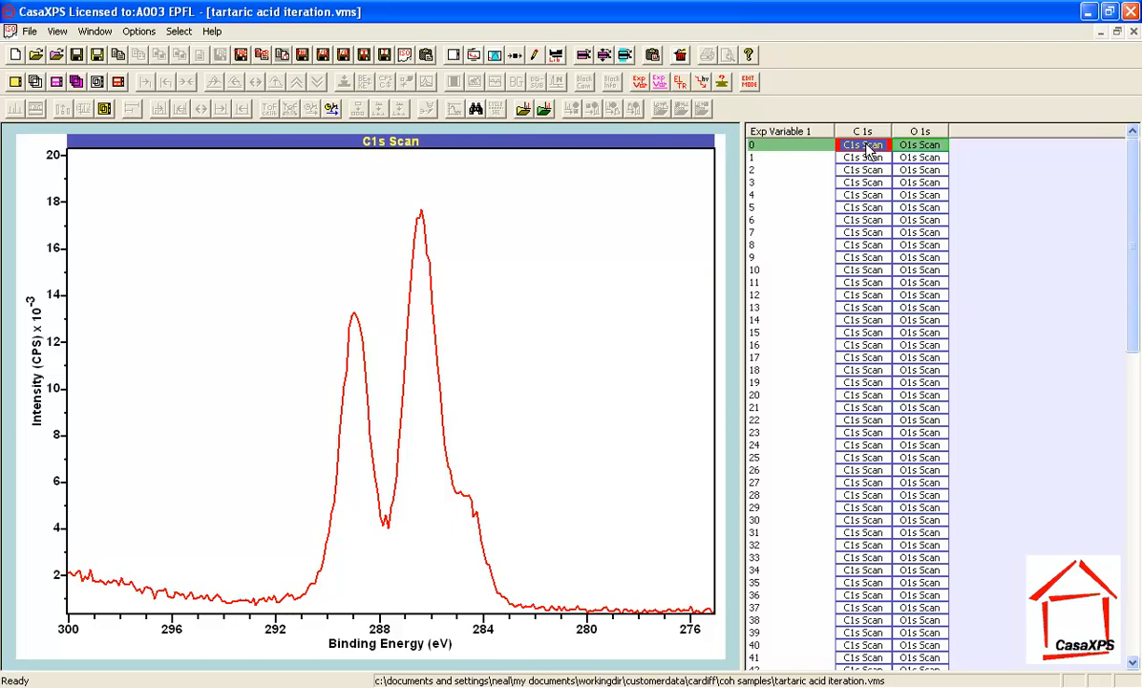
key("Down")
key("Down")
key("Down")
key("Down")
key("Down")
key("Down")
key("Down")
key("Down")
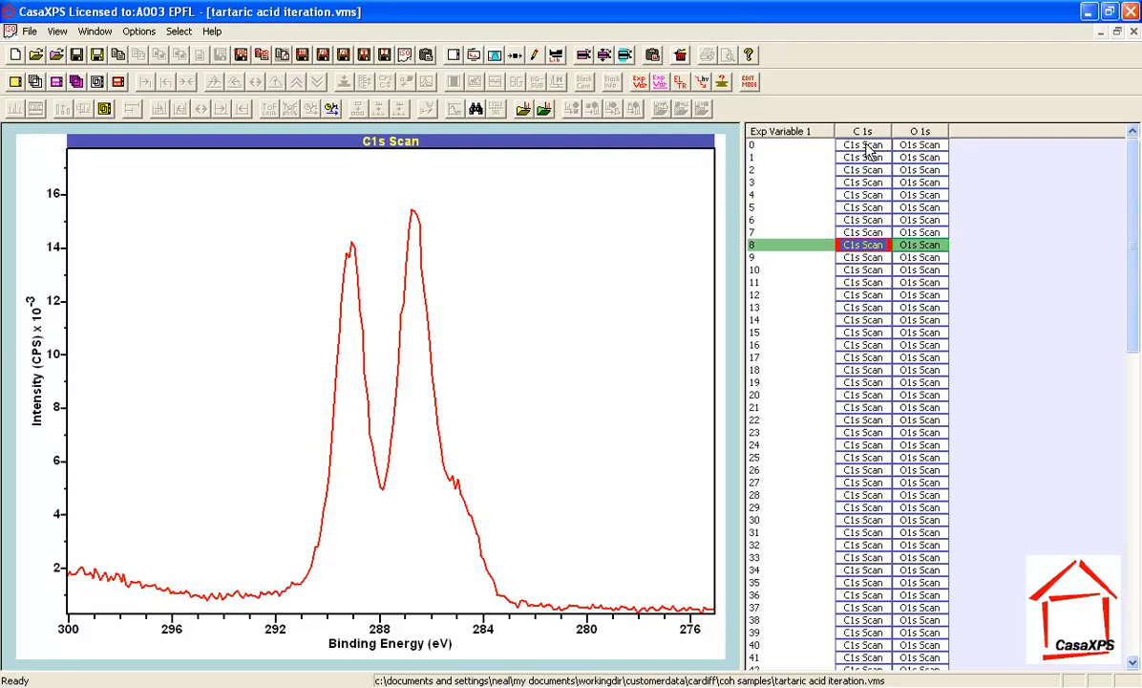
key("Down")
key("Down")
key("Down")
key("Down")
key("Down")
key("Down")
key("Down")
key("Down")
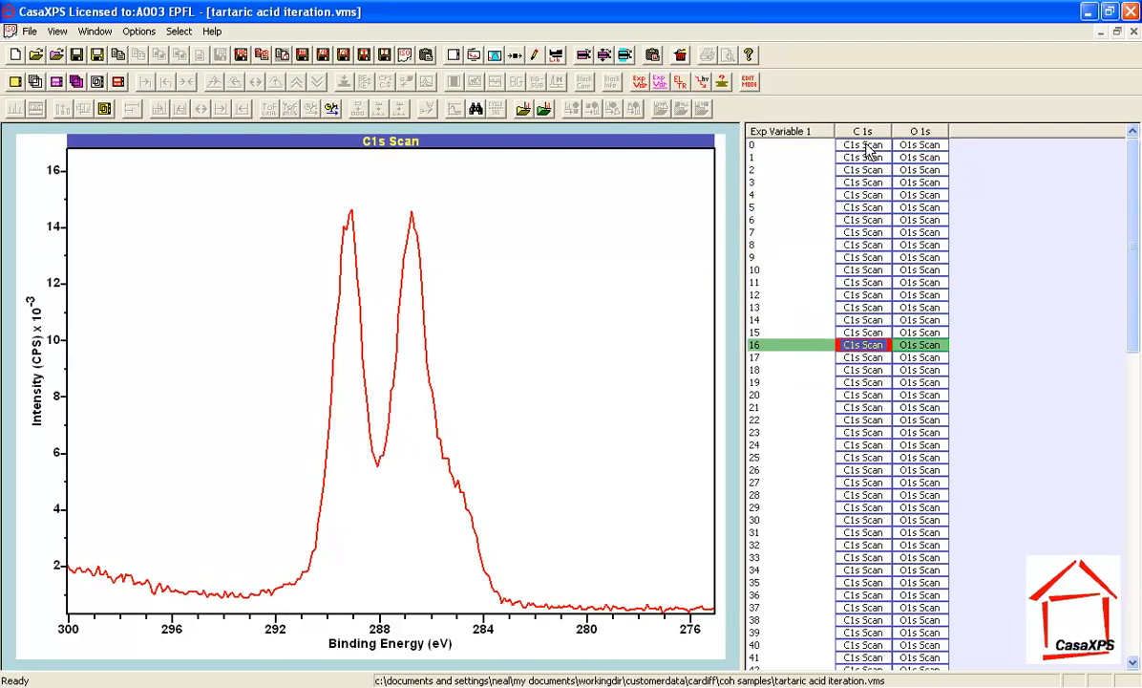
key("Down")
key("Down")
key("Down")
key("Down")
key("Down")
key("Down")
key("Down")
key("Down")
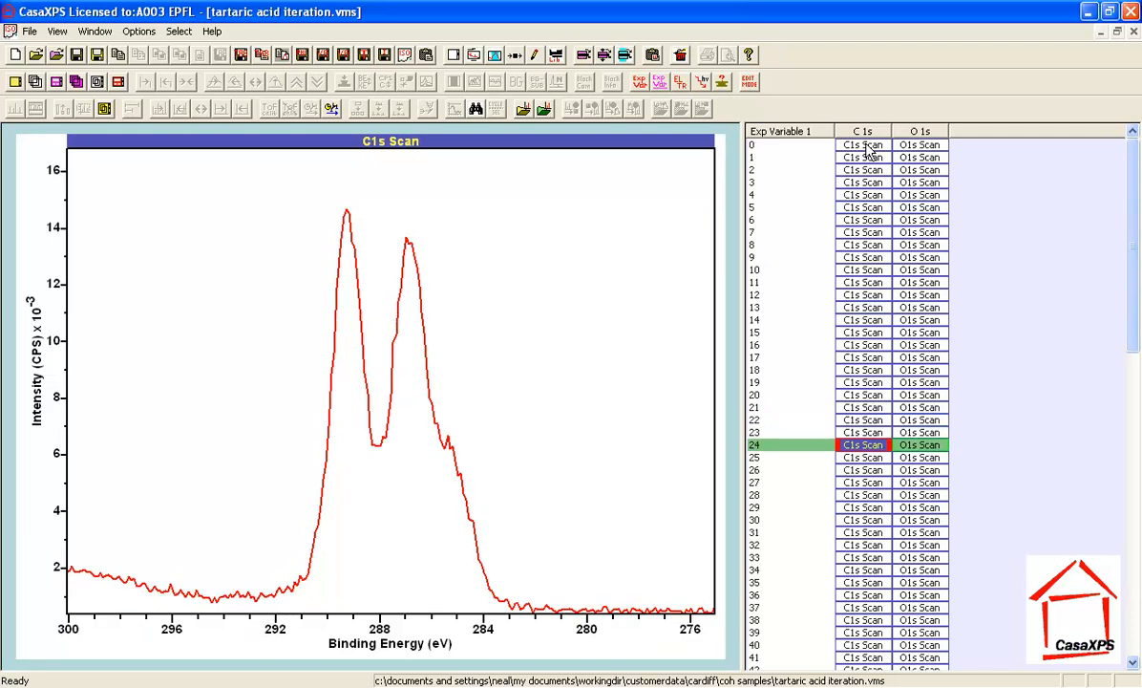
key("Down")
key("Down")
key("Down")
key("Down")
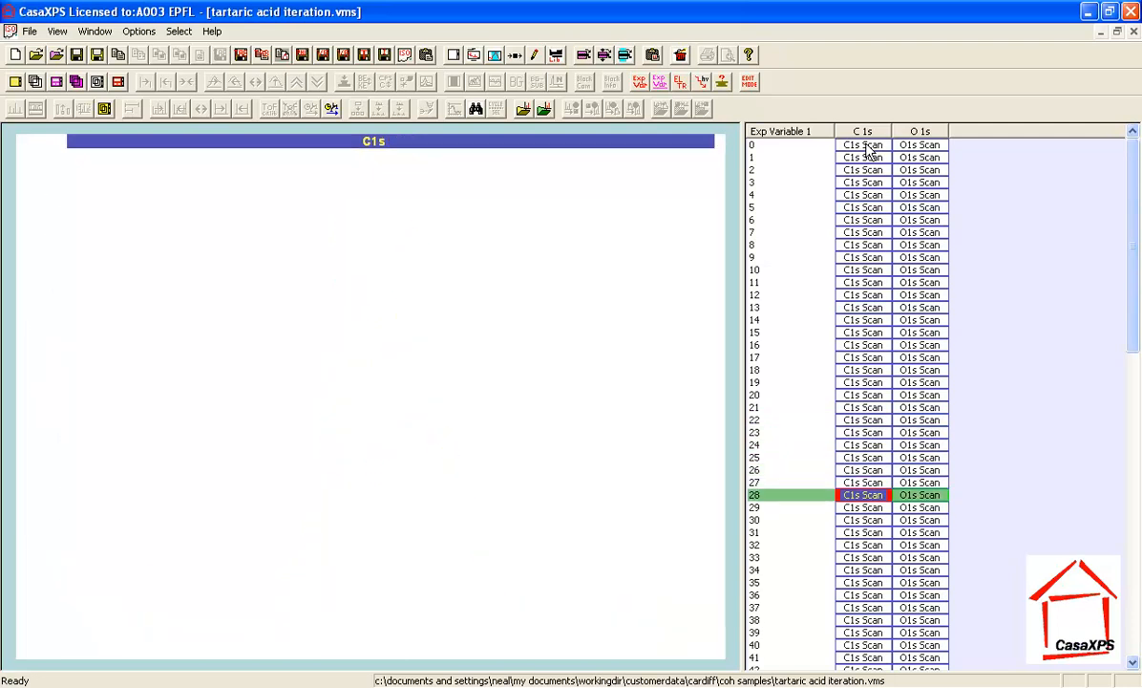
key("Down")
key("Down")
key("Down")
key("Down")
key("Down")
key("Down")
key("Down")
key("Down")
key("Down")
key("Down")
key("Down")
key("Down")
key("Down")
key("Down")
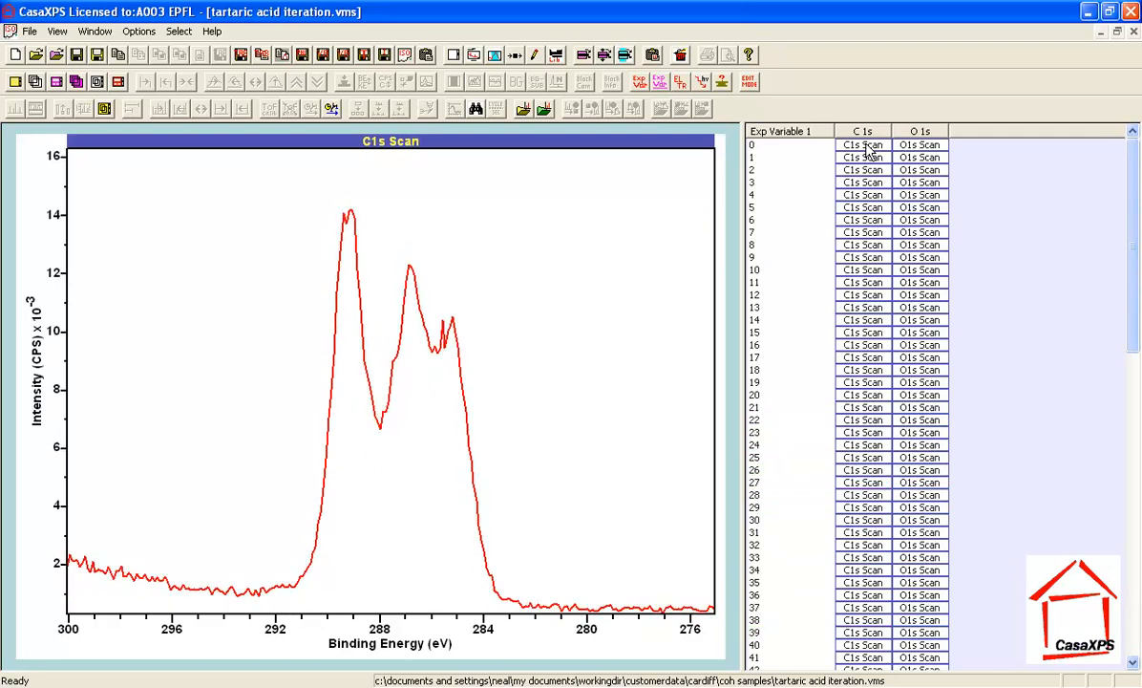
key("Down")
key("Down")
key("Down")
key("Down")
key("Down")
key("Down")
key("Down")
key("Down")
key("Down")
key("Down")
key("Down")
key("Down")
key("Down")
key("Down")
key("Down")
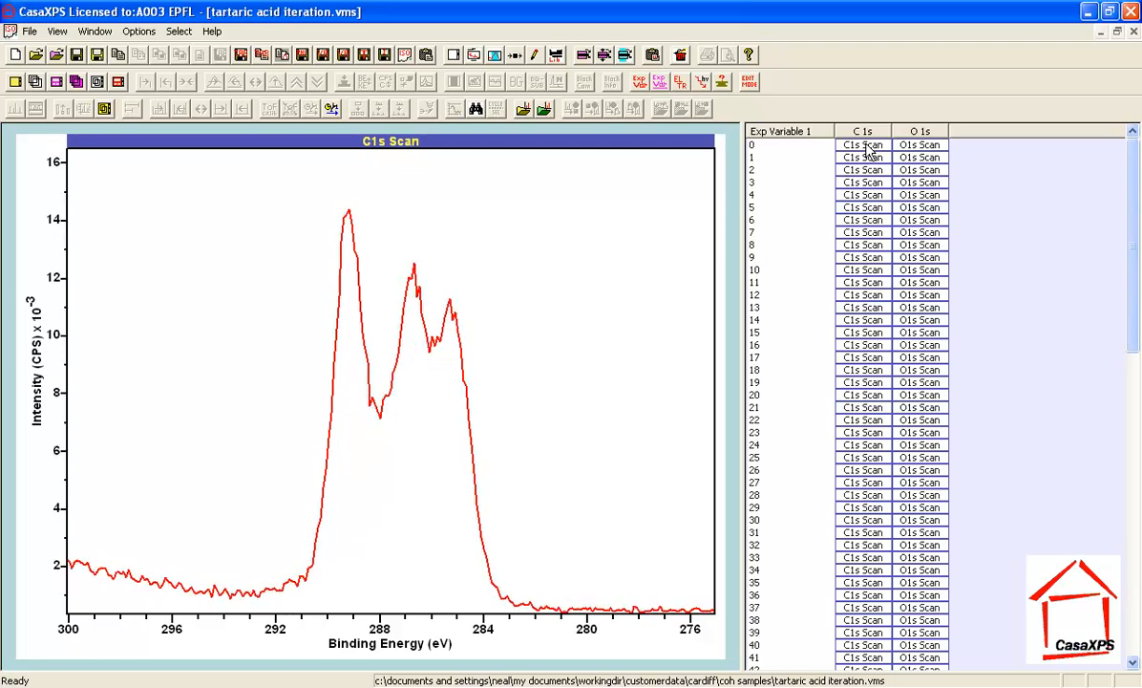
key("Down")
key("Down")
key("Down")
key("Down")
key("Down")
key("Down")
key("Down")
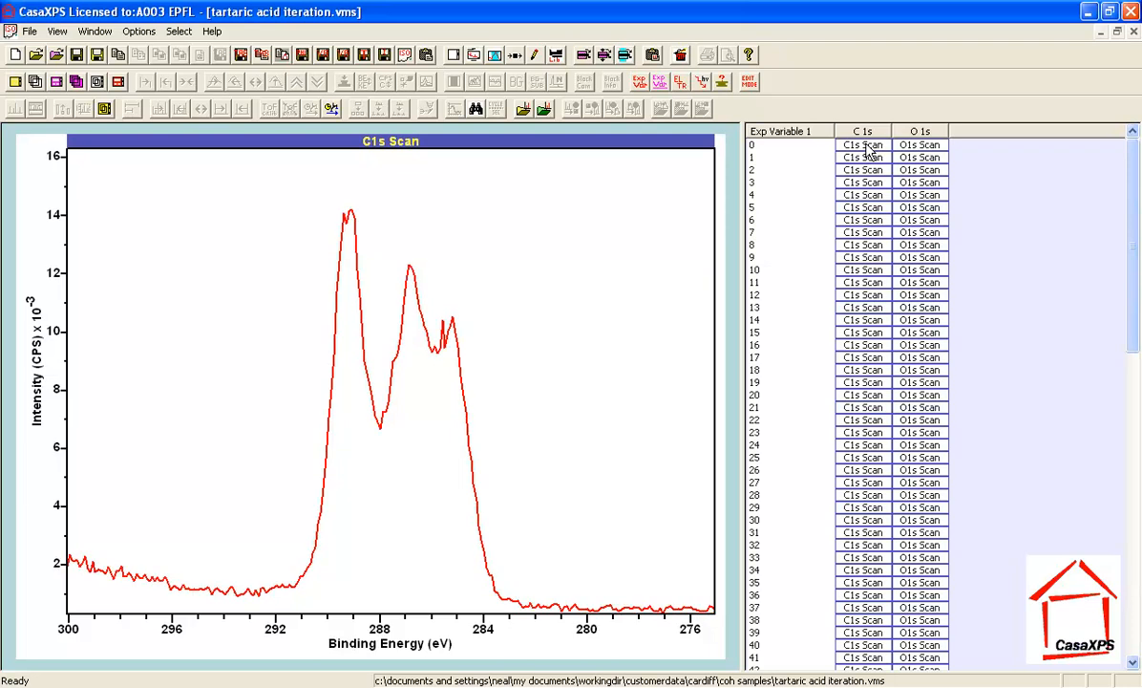
key("Down")
key("Down")
key("Down")
key("Down")
key("Down")
key("Down")
key("Down")
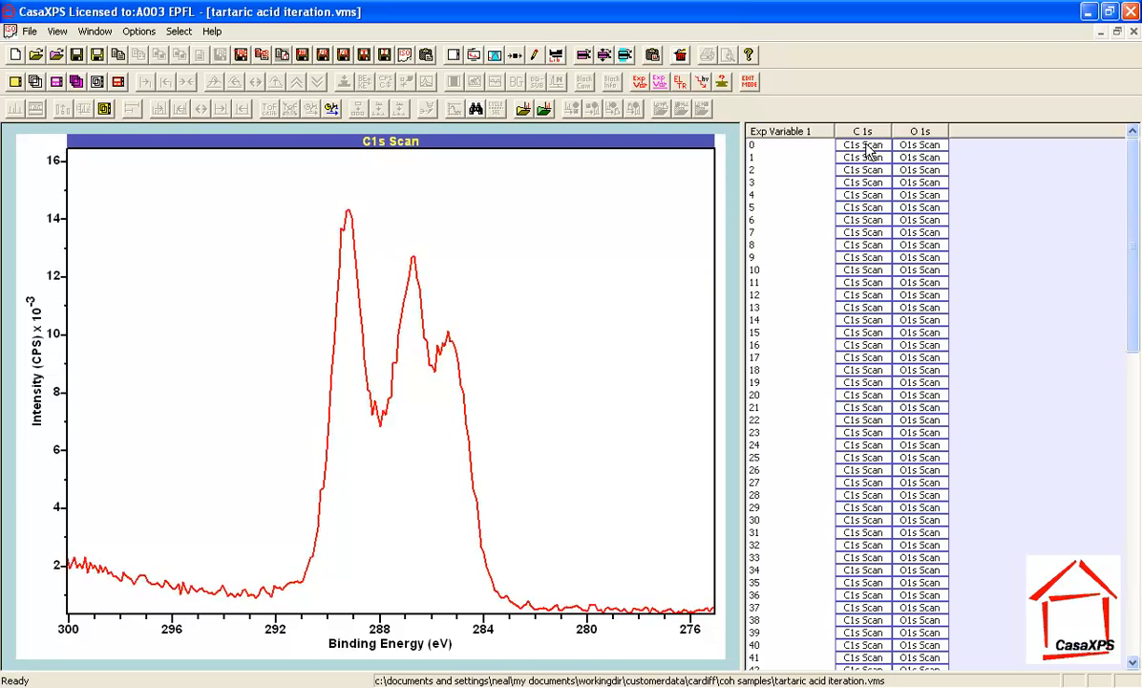
Review the C 1s spectra in reverse order, stepping back up to row 0
key("Up")
key("Up")
key("Up")
key("Up")
key("Up")
key("Up")
key("Up")
key("Up")
key("Up")
key("Up")
key("Up")
key("Up")
key("Up")
key("Up")
key("Up")
key("Up")
key("Up")
key("Up")
key("Up")
key("Up")
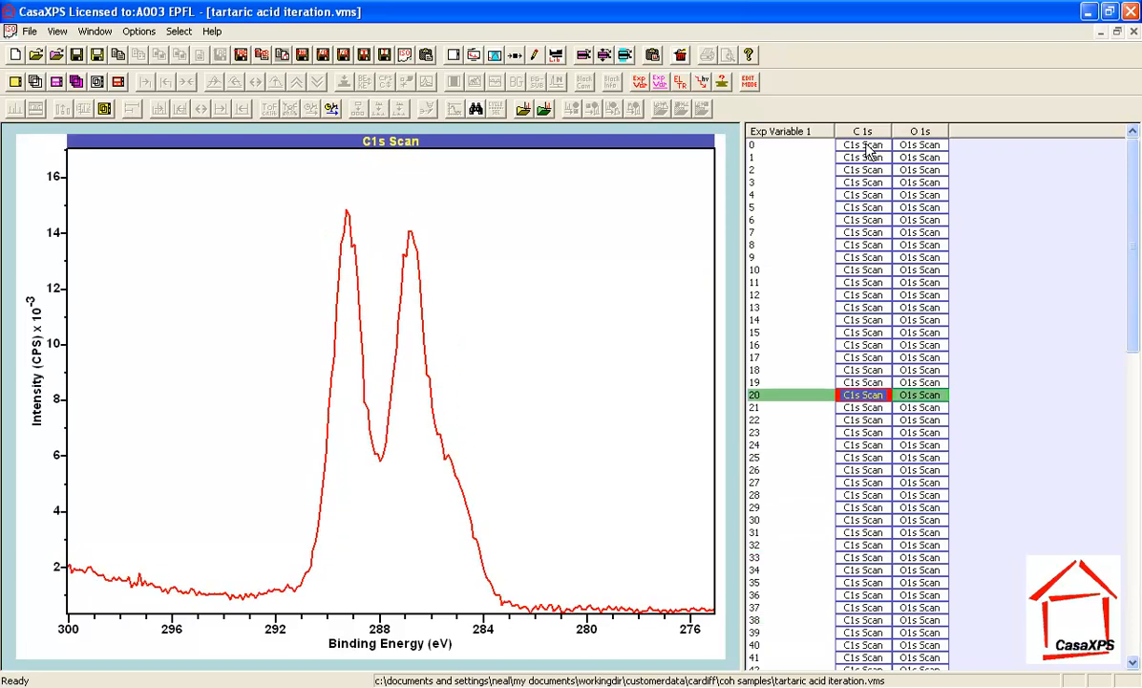
key("Up")
key("Up")
key("Up")
key("Up")
key("Up")
key("Up")
key("Up")
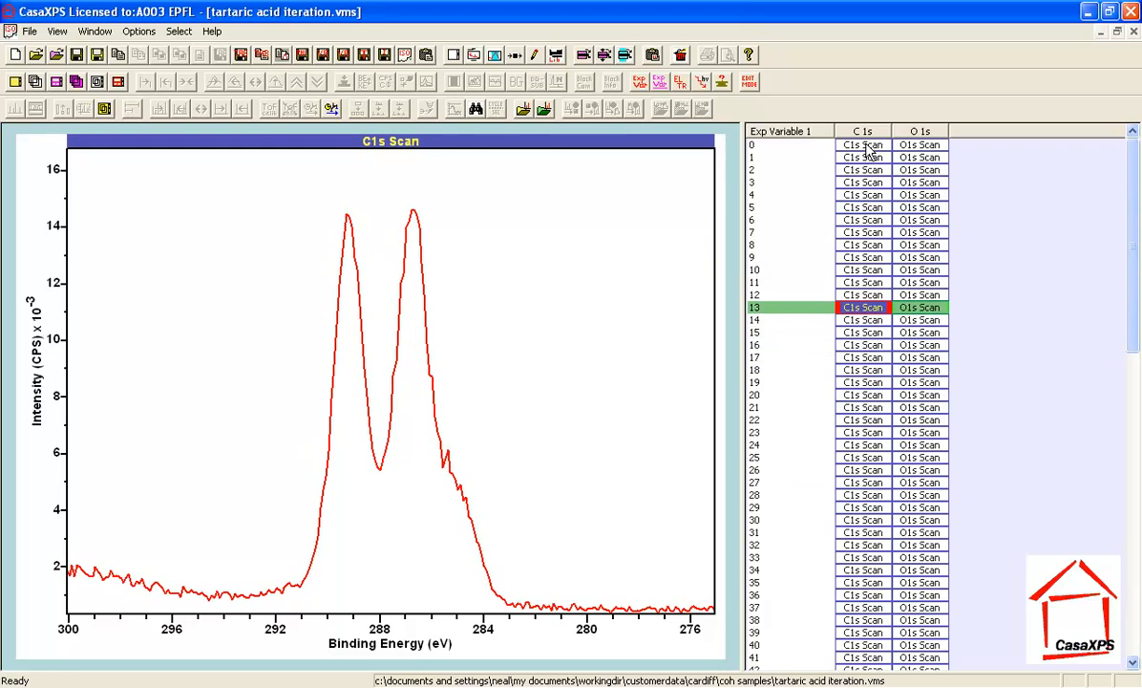
key("Up")
key("Up")
key("Up")
key("Up")
key("Up")
key("Up")
key("Up")
key("Up")
key("Up")
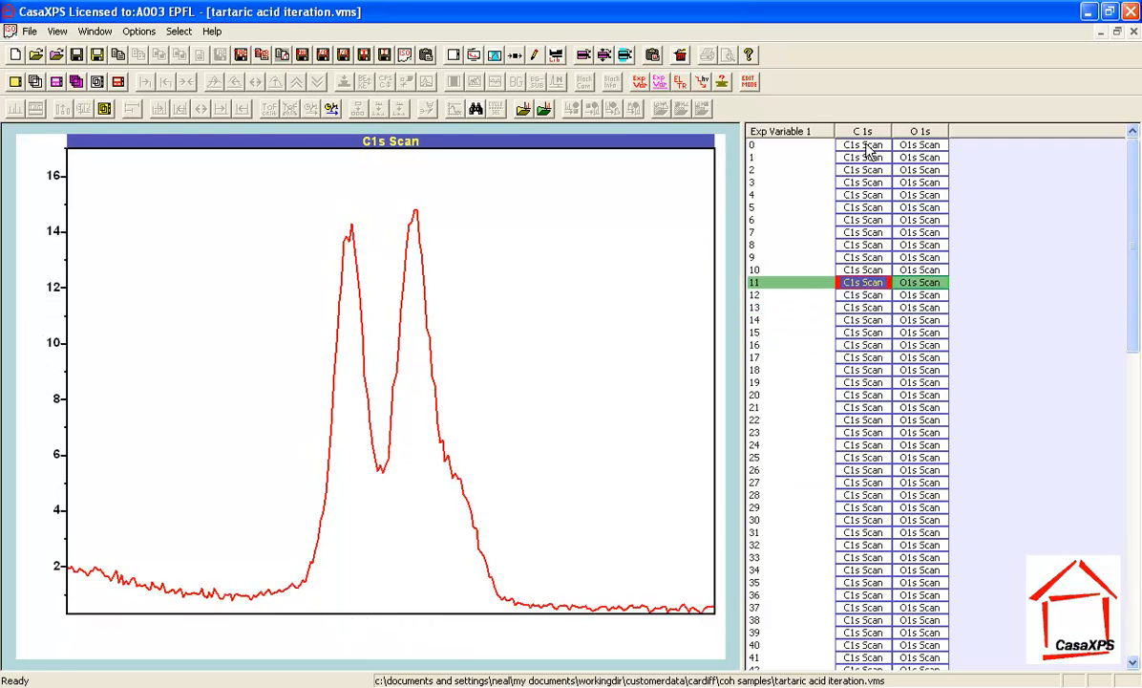
key("Up")
key("Up")
key("Up")
key("Up")
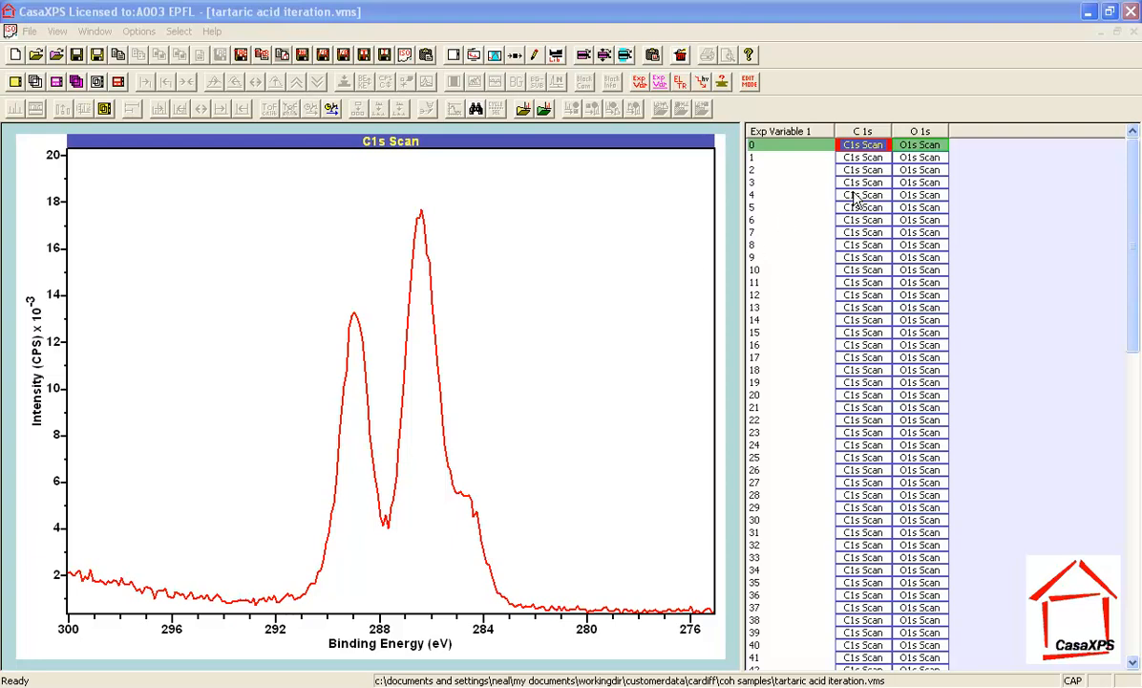
Overlay the C 1s spectra of rows 0 to 4, and switch the overlay to the corresponding O 1s spectra
left_click(856, 144)
left_click(852, 199, "shift")
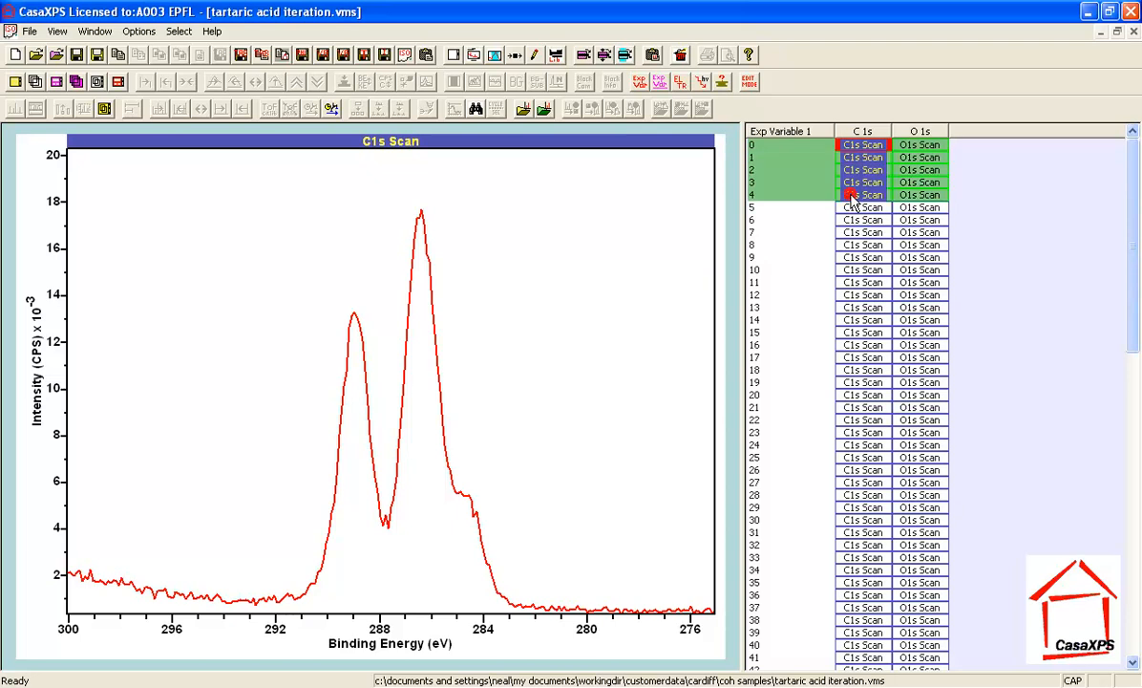
left_click(34, 81)
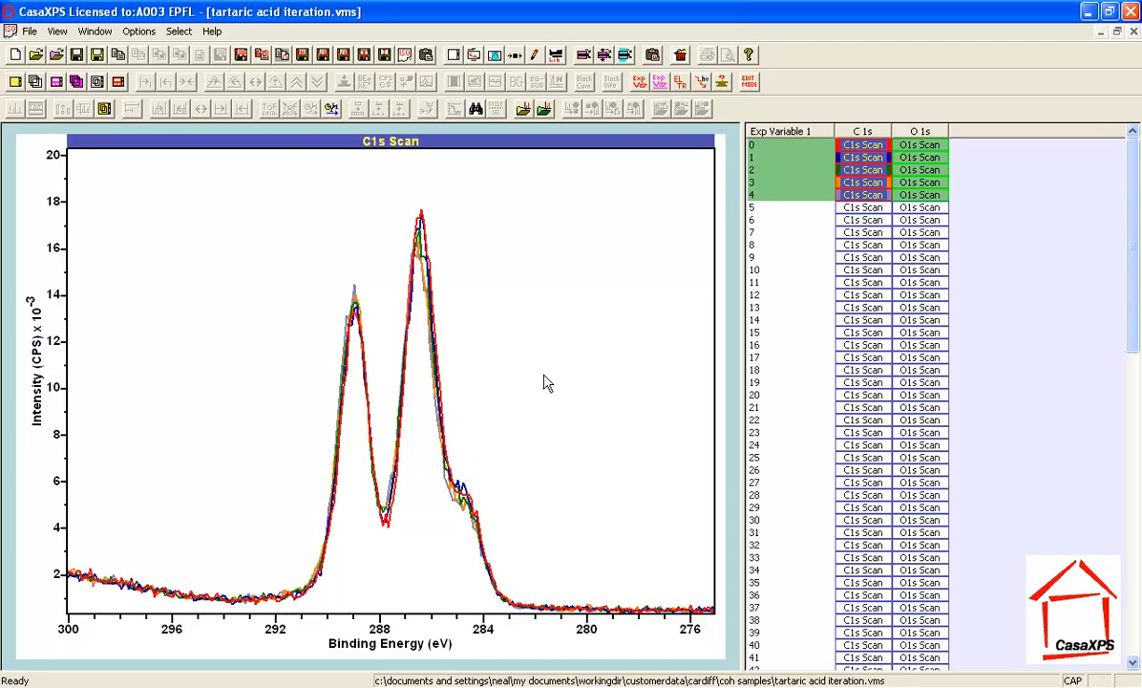
key("Right")
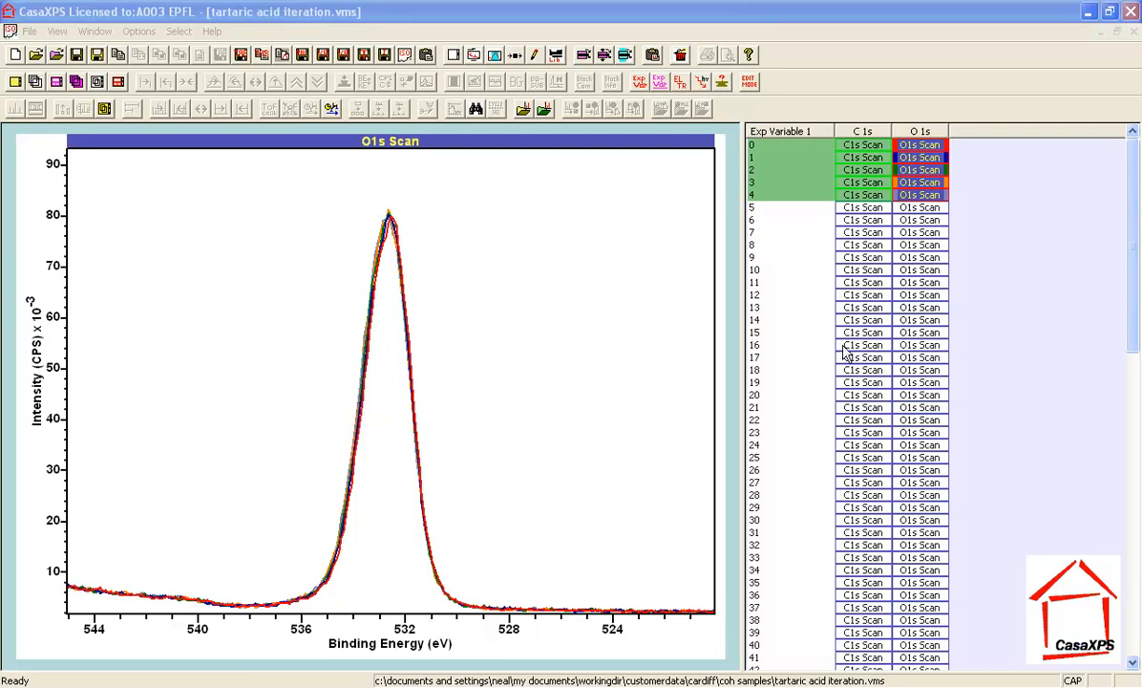
Add the O 1s spectra of rows 20 to 25 to the overlay, and switch the display to the matching C 1s spectra
left_click(908, 395, "ctrl")
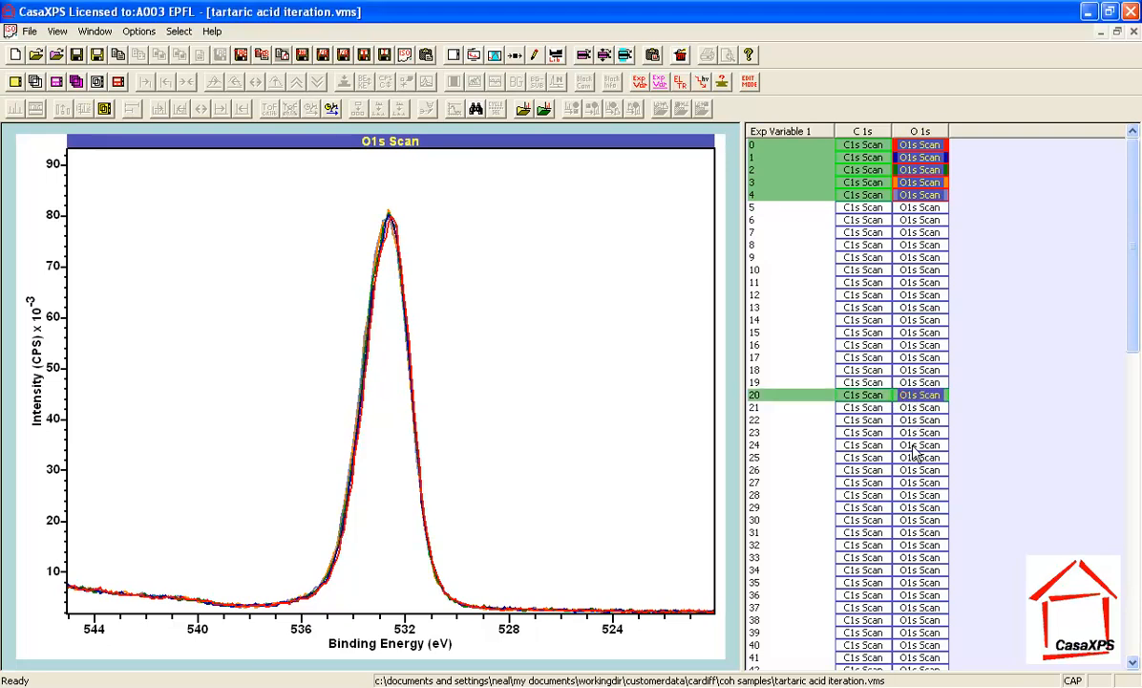
left_click(912, 456, "shift")
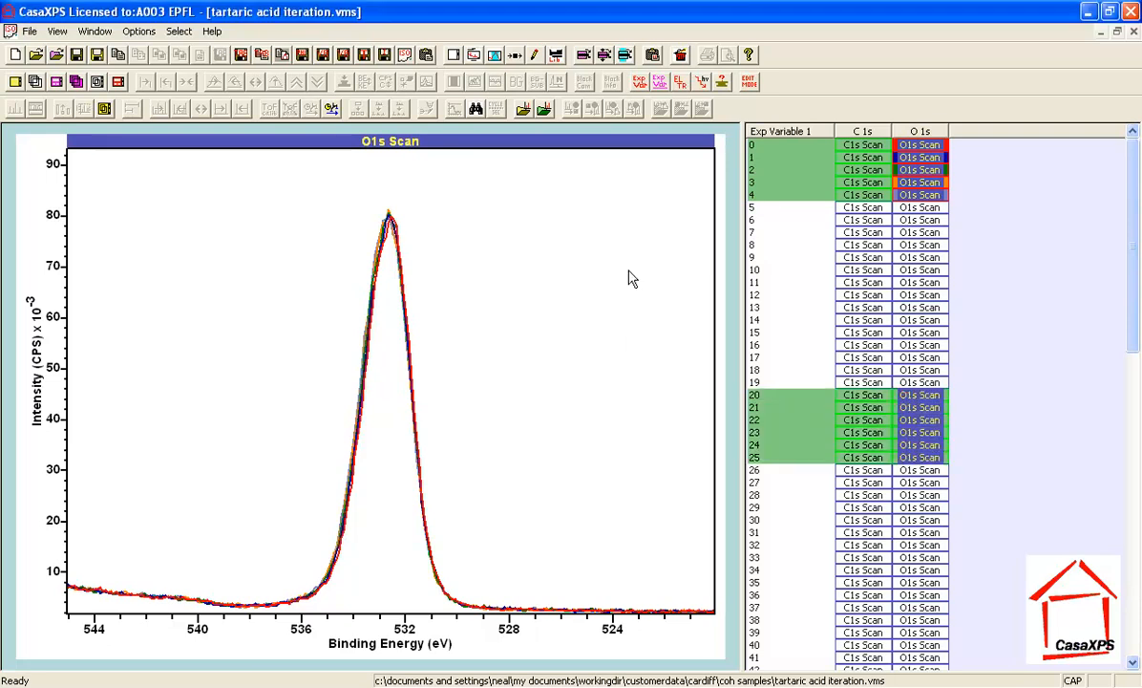
left_click(35, 82)
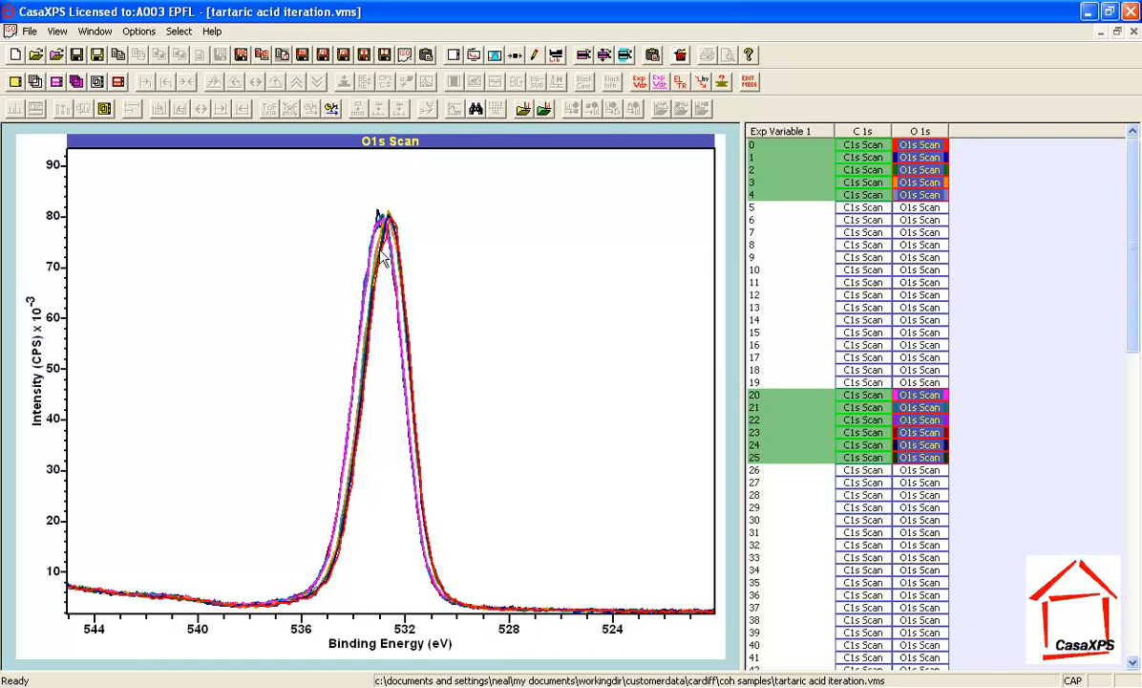
key("Left")
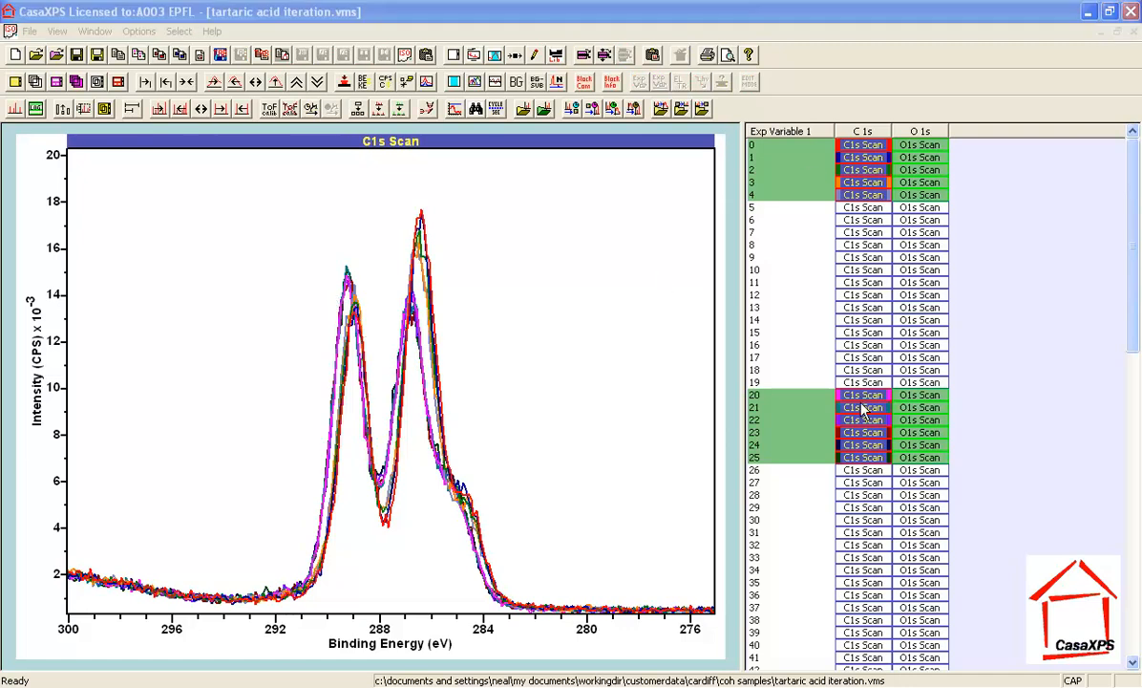
Advance the overlaid C 1s groups to rows 14–18 and 34–39, and compare them with the corresponding O 1s spectra
left_click(272, 276)
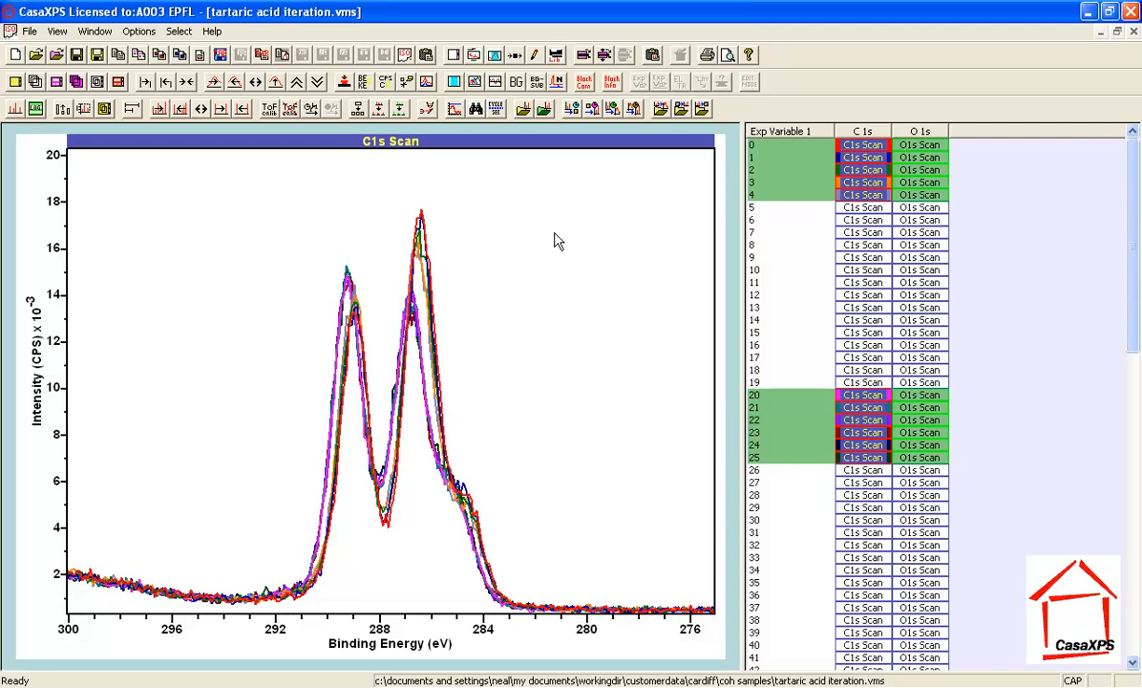
key("Down")
key("Down")
key("Down")
key("Down")
key("Down")
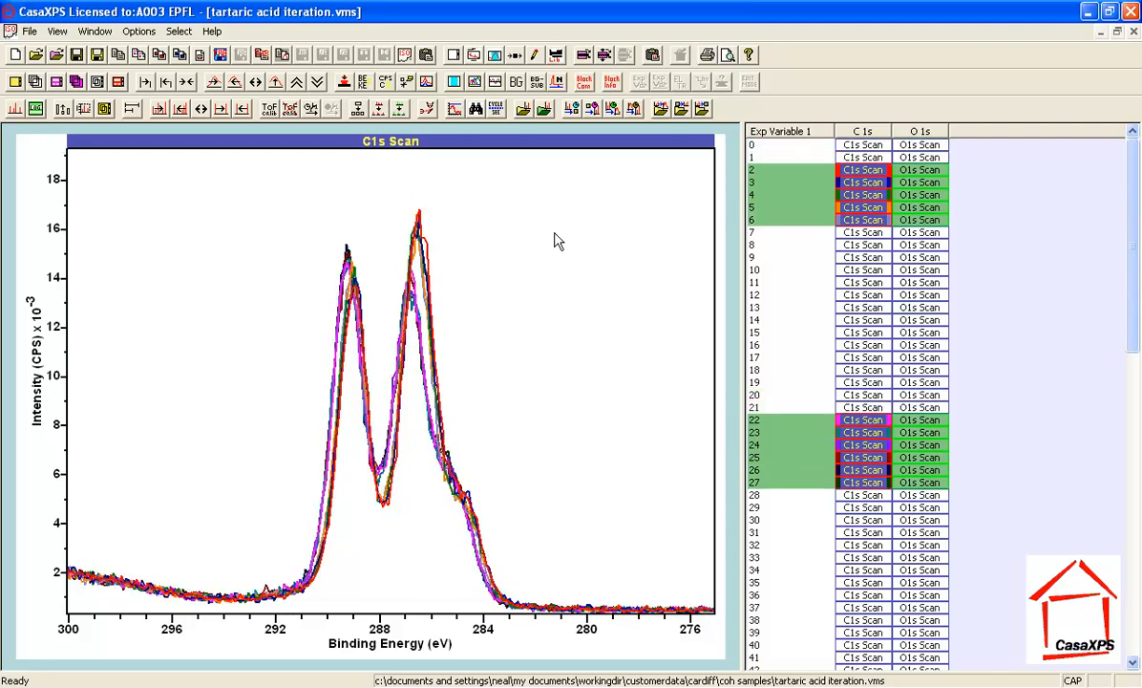
key("Down")
key("Down")
key("Down")
key("Down")
key("Down")
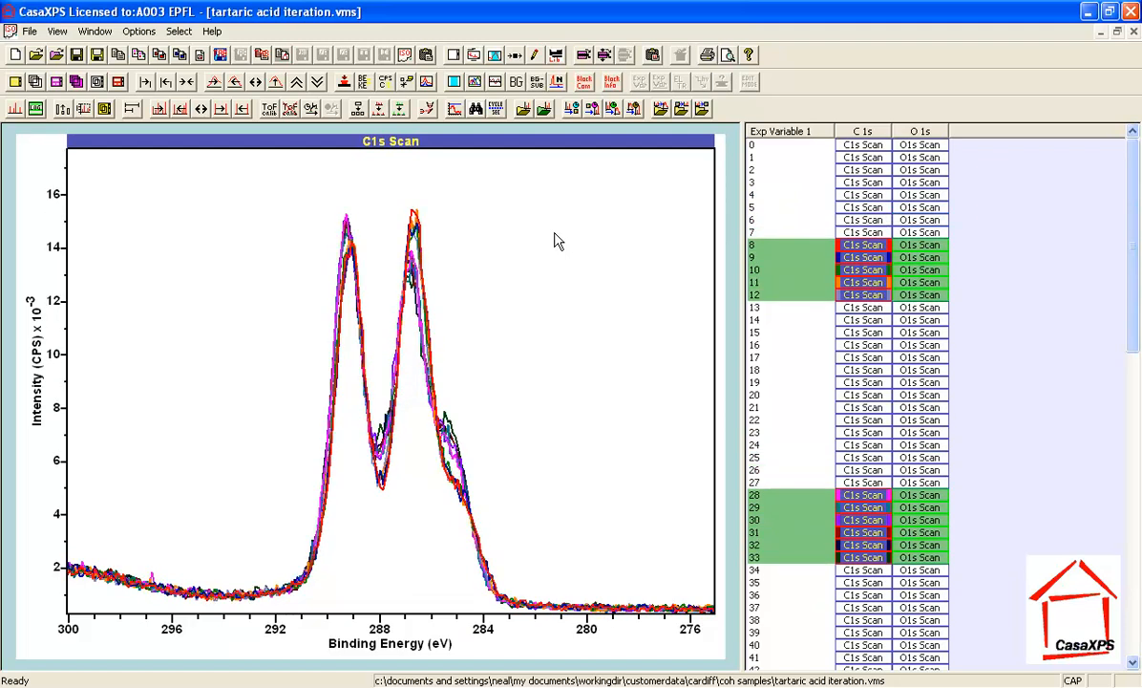
key("Down")
key("Down")
key("Down")
key("Down")
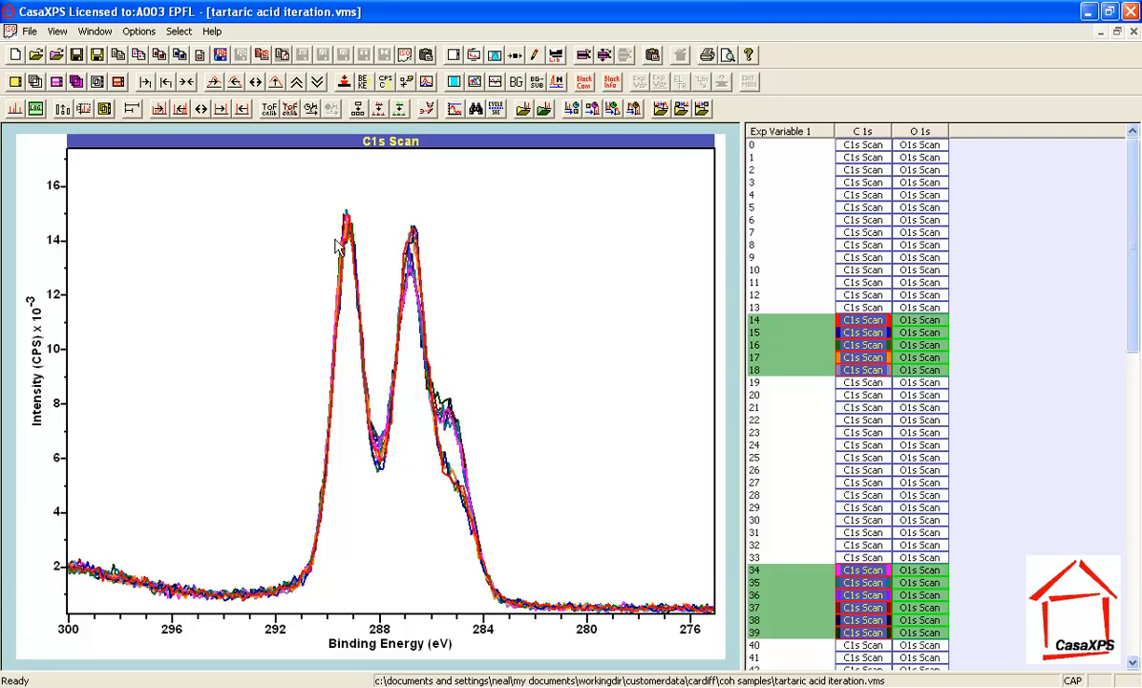
key("Right")
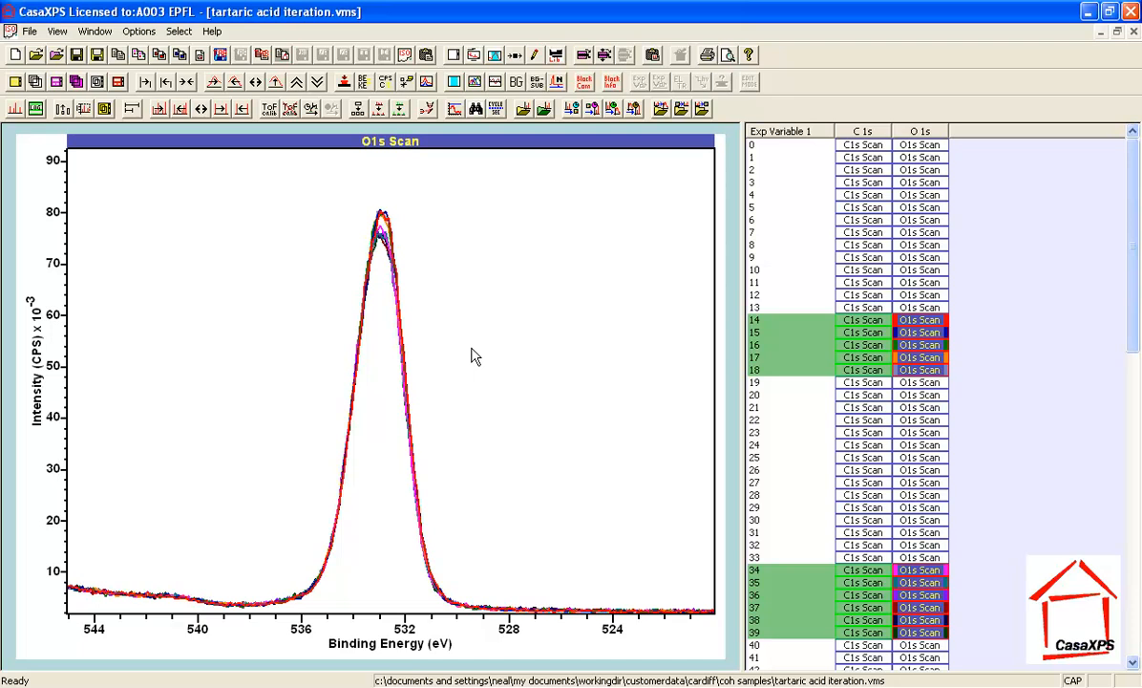
key("Left")
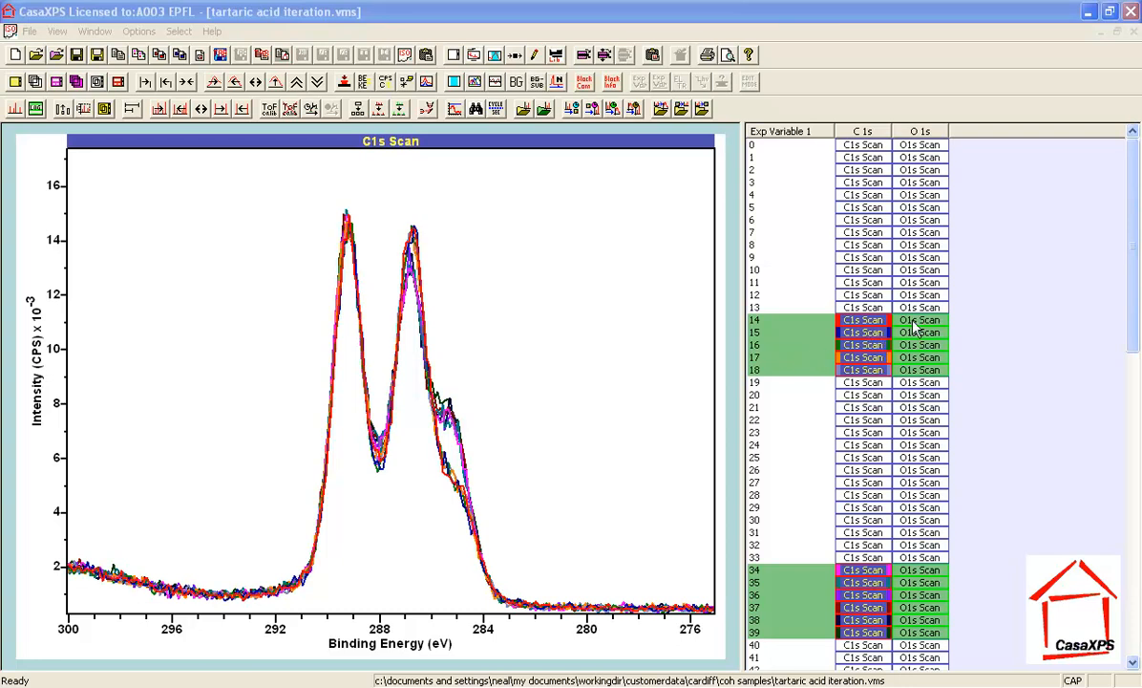
Copy the C 1s and O 1s blocks of rows 14–18 and 34–39 into a new file
left_click(785, 321)
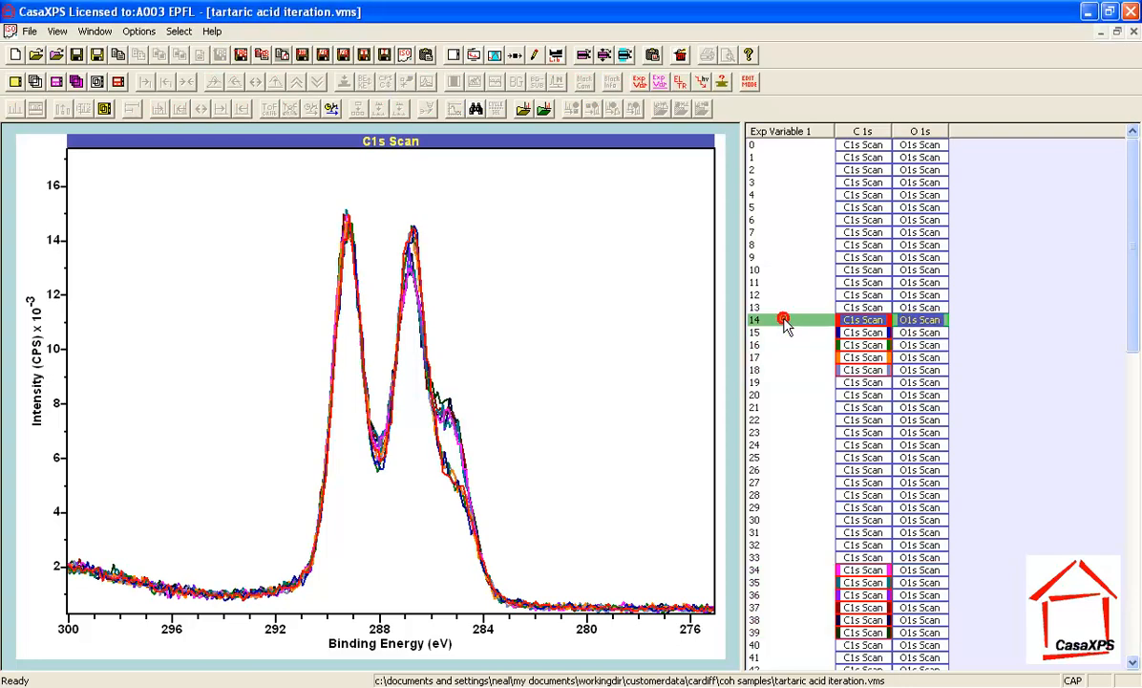
left_click(777, 368, "shift")
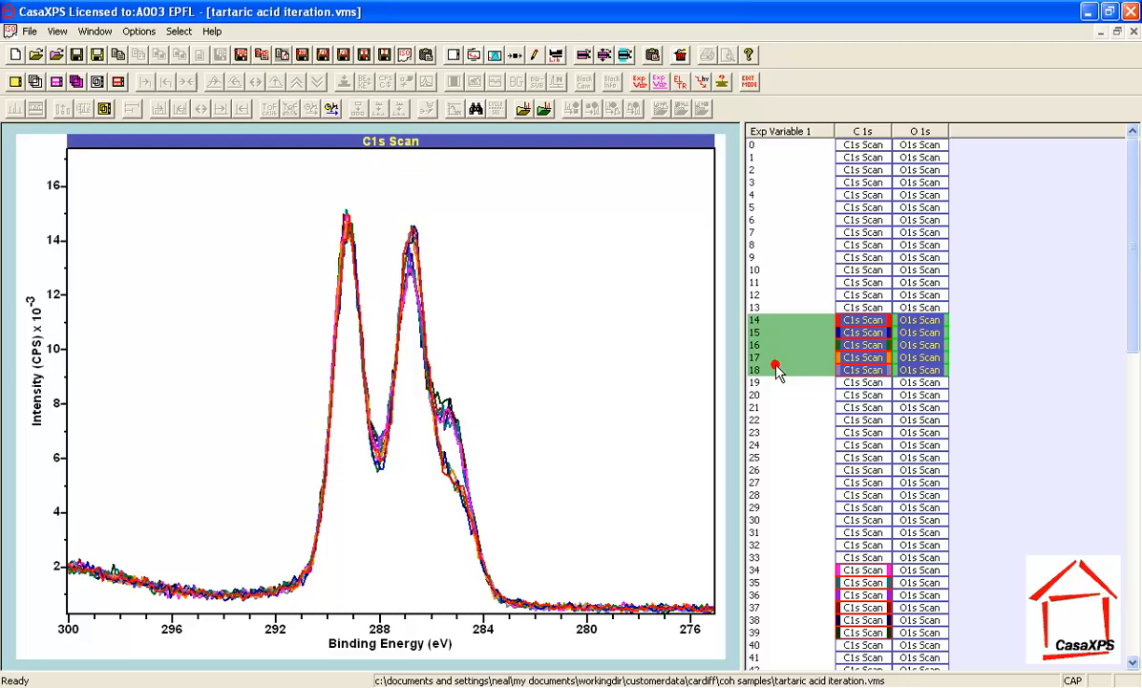
left_click(790, 570, "ctrl")
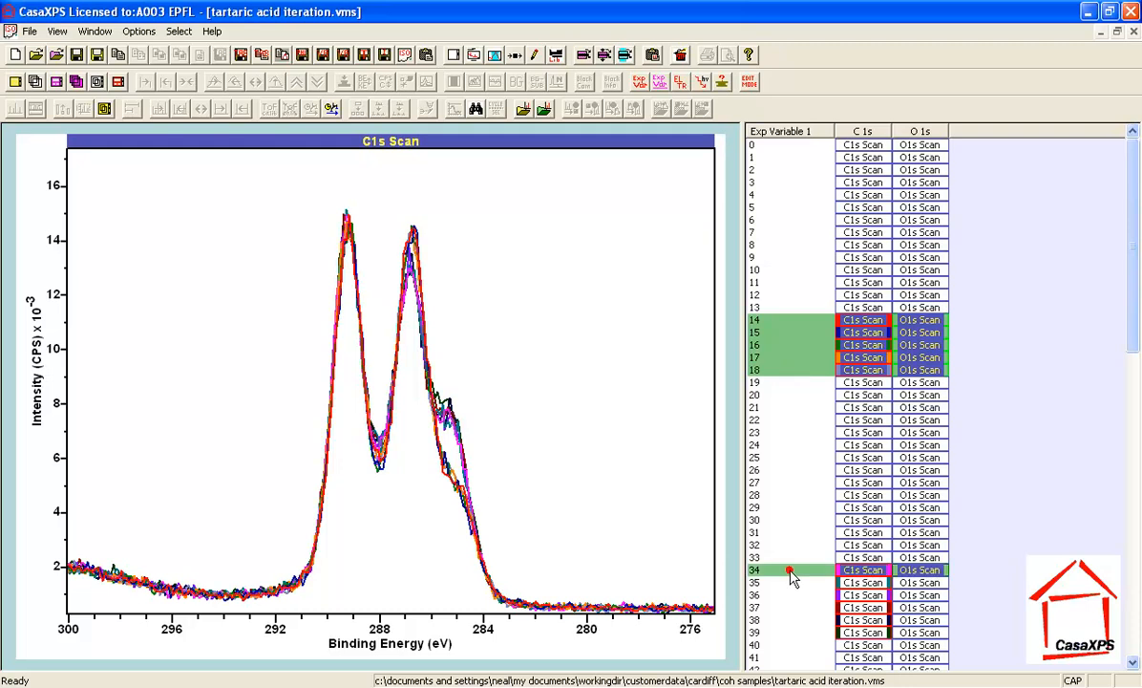
left_click(802, 634, "ctrl+shift")
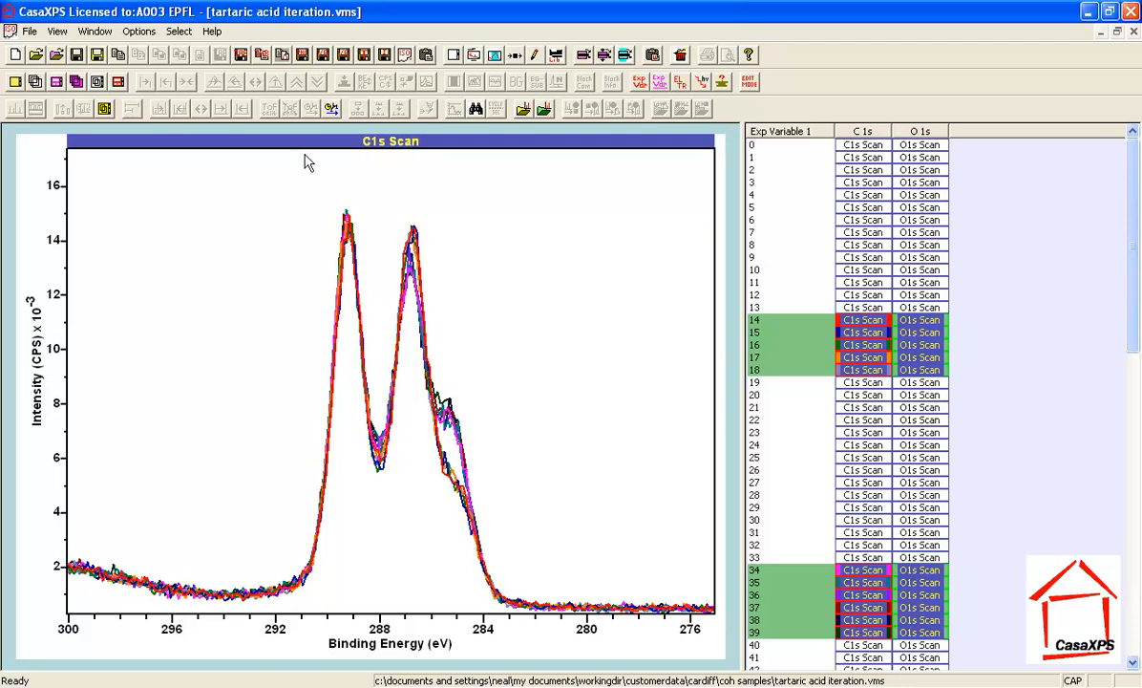
left_click(15, 54)
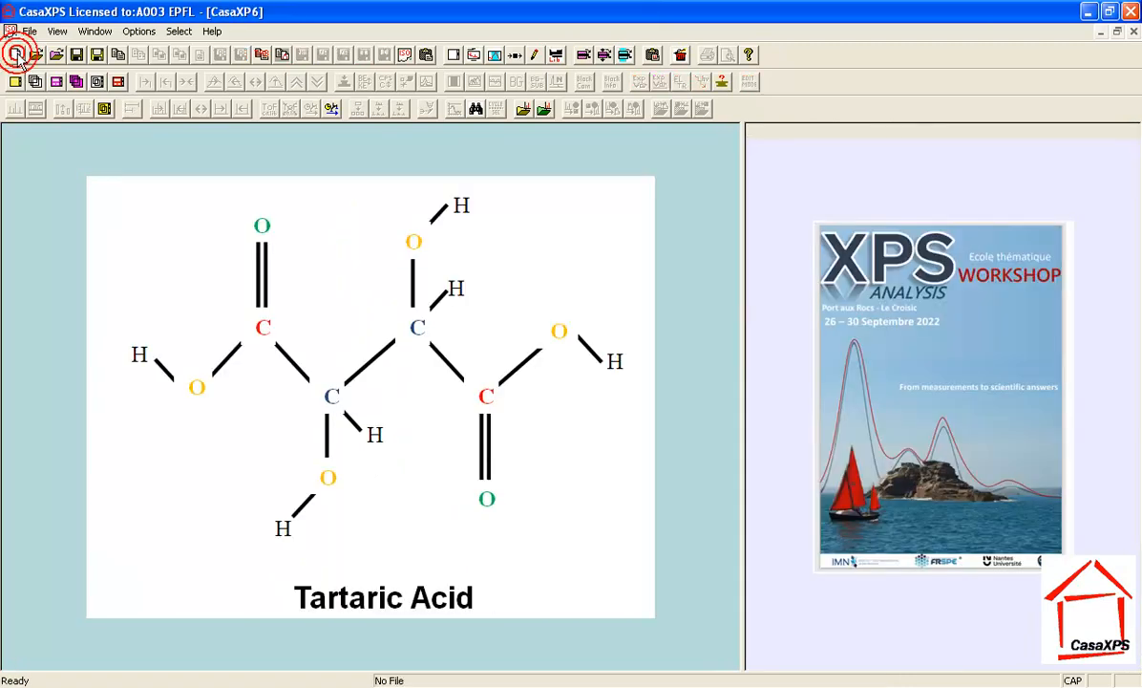
left_click(605, 54)
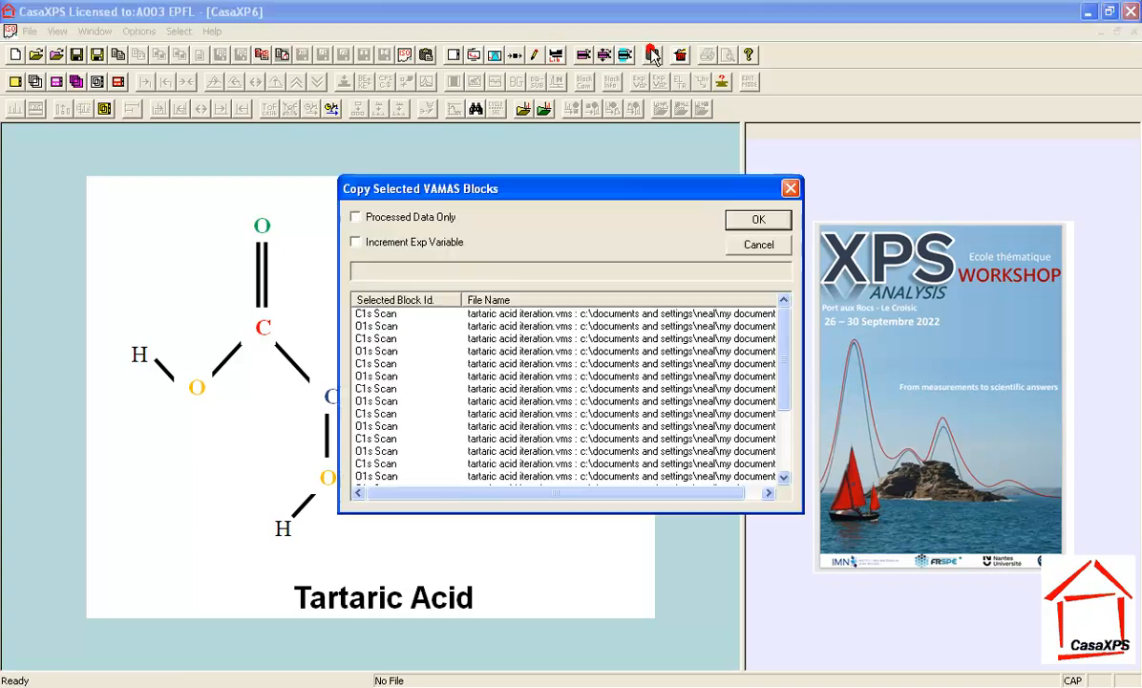
left_click(758, 220)
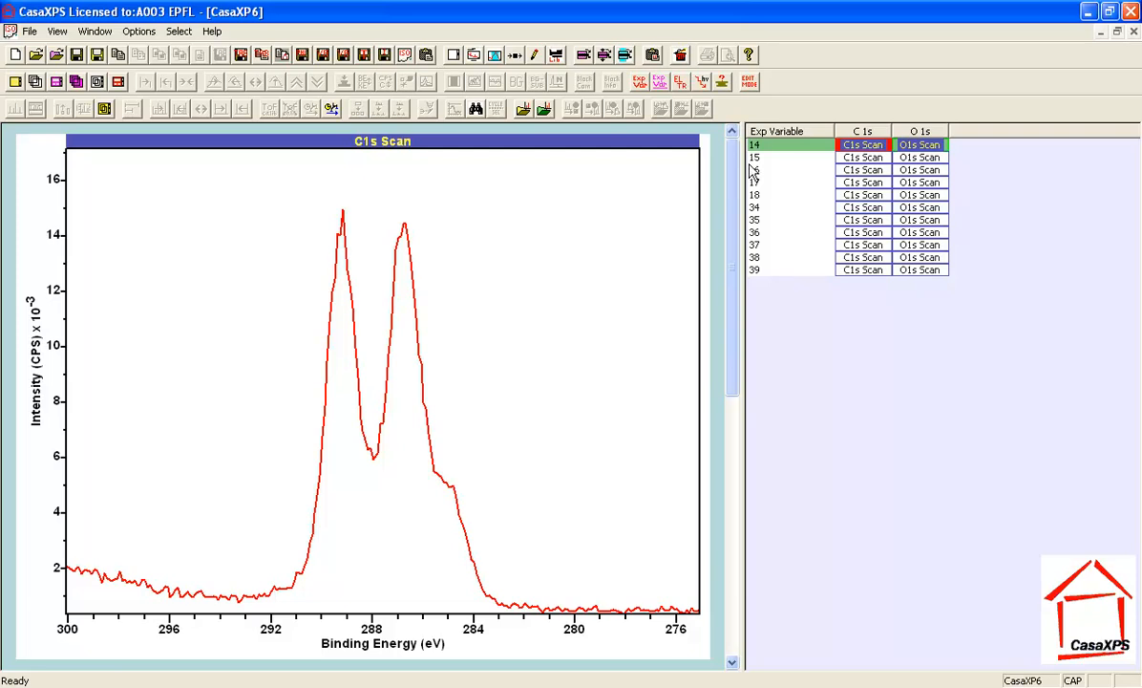
Select all rows in the new file and display the spectra row by row, overlaying each row's C 1s and O 1s scans
left_click(785, 134)
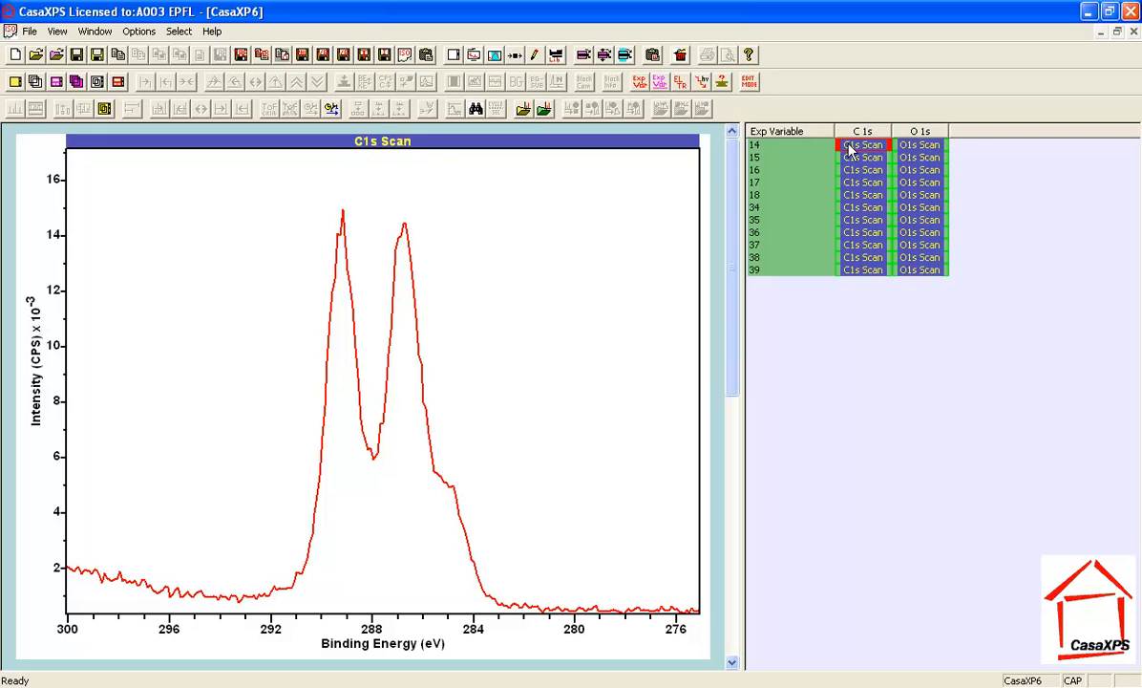
left_click(99, 82)
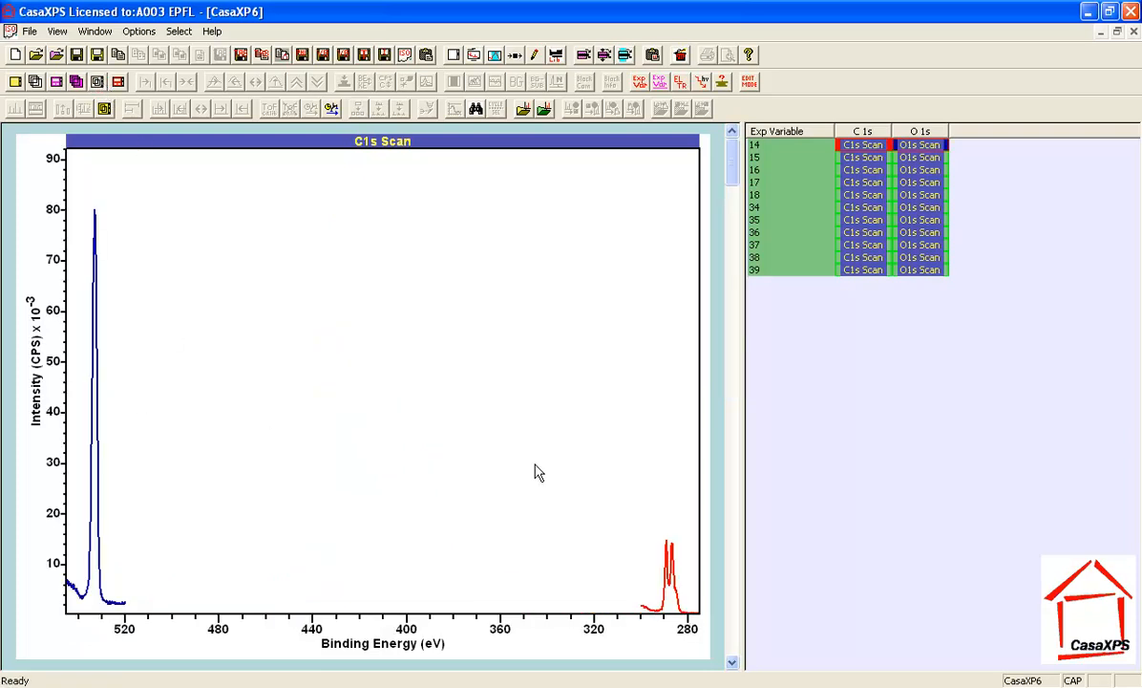
Merge the C 1s and O 1s scans of each selected row into one combined spectrum per row using Merge Irregular
left_click(736, 312)
left_click(736, 326)
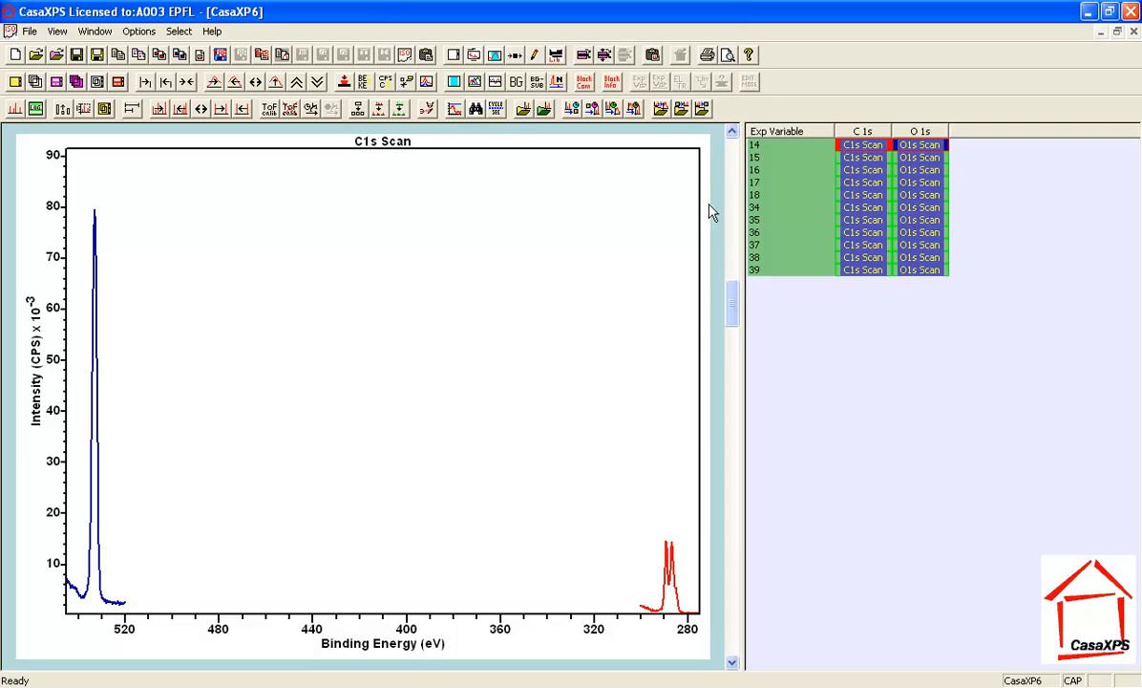
left_click(515, 55)
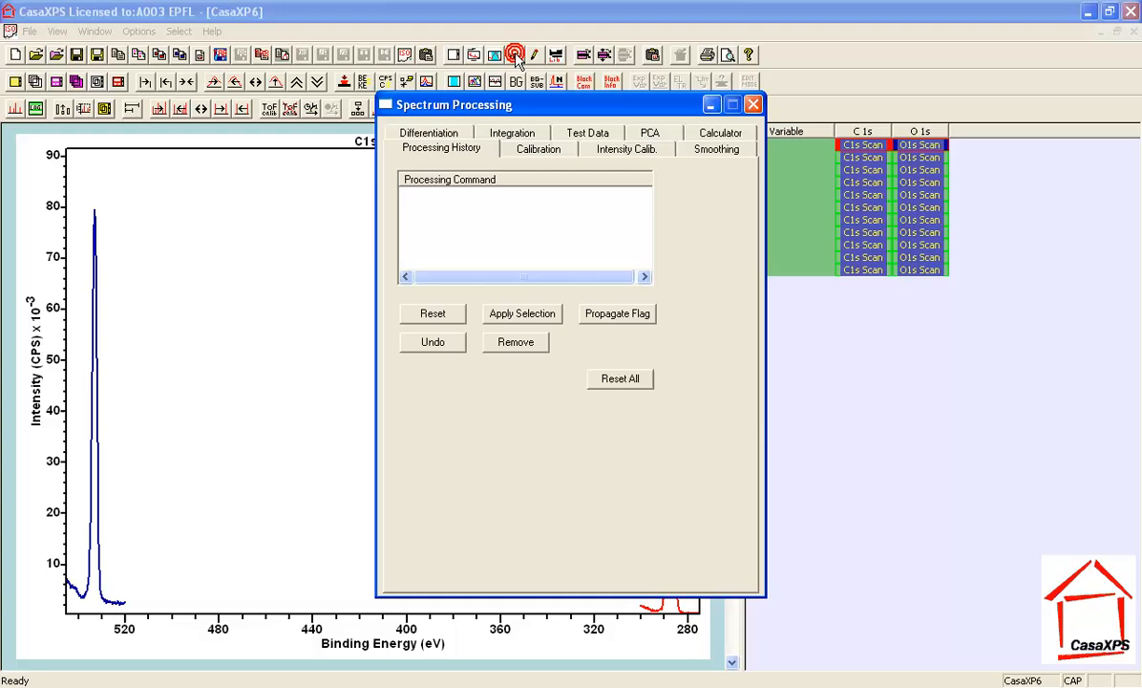
left_click(579, 134)
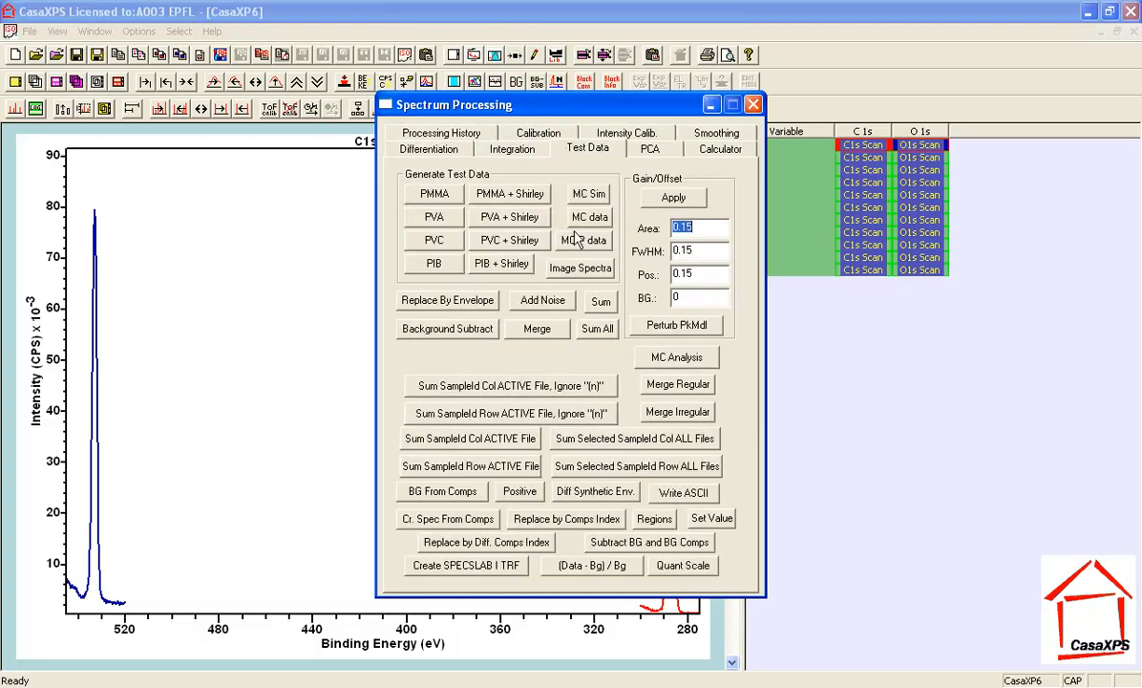
left_click(678, 411)
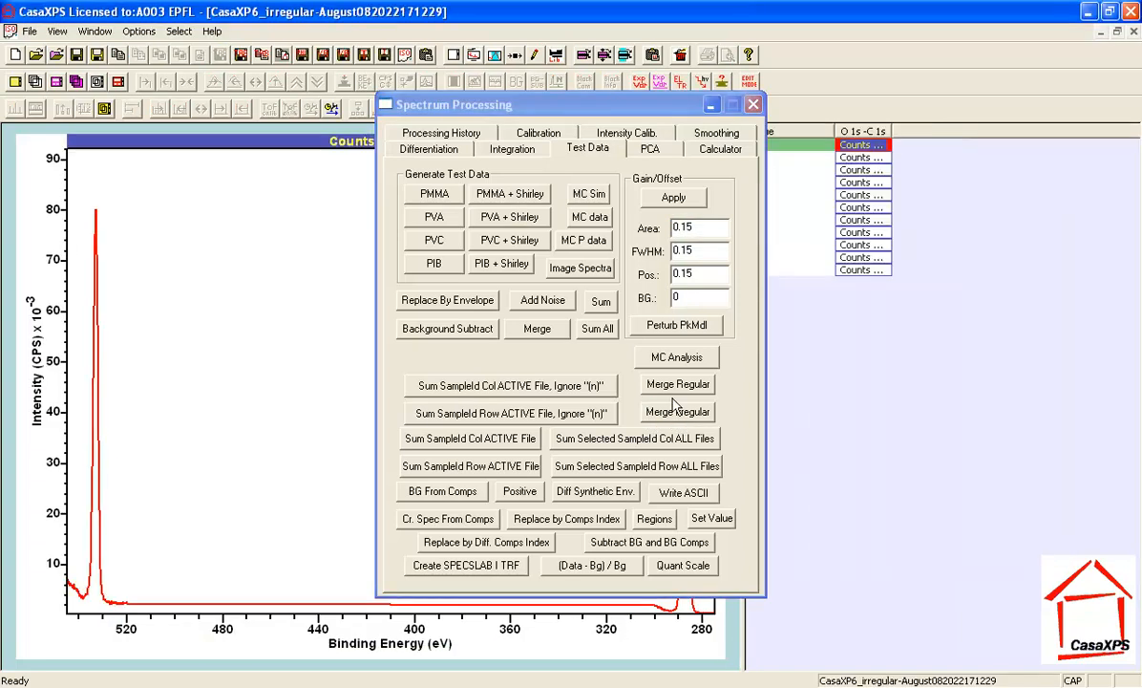
left_click_drag(551, 112, 941, 279)
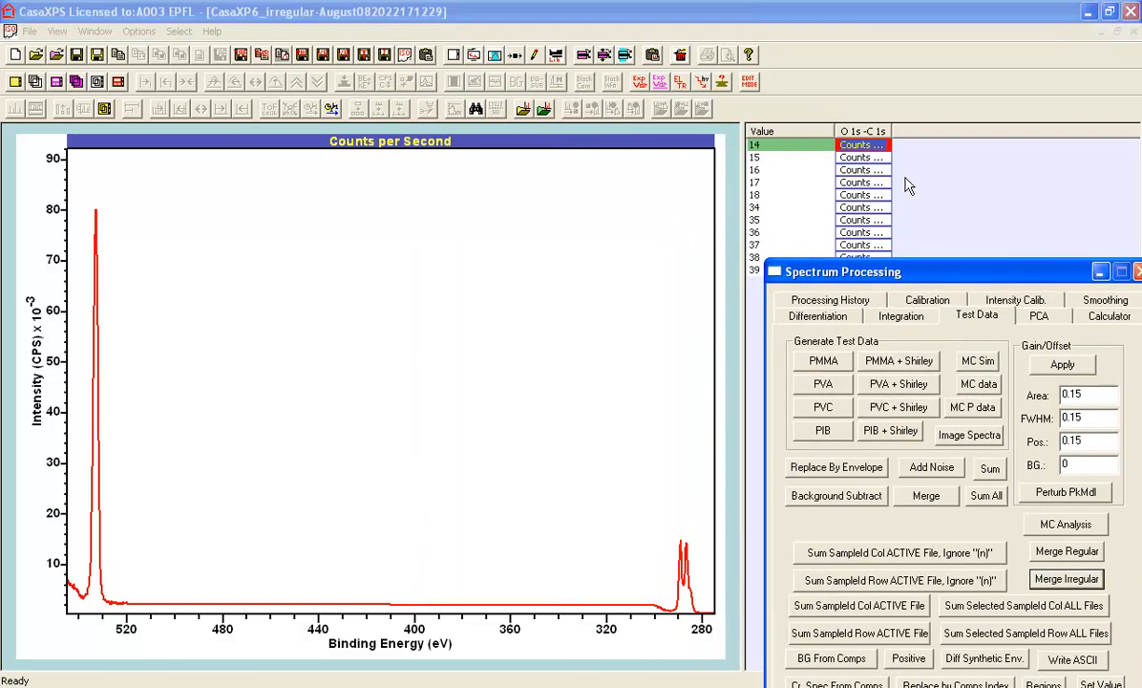
Examine the merged spectra row by row from row 14 down through the later rows and back to row 14
left_click(870, 145)
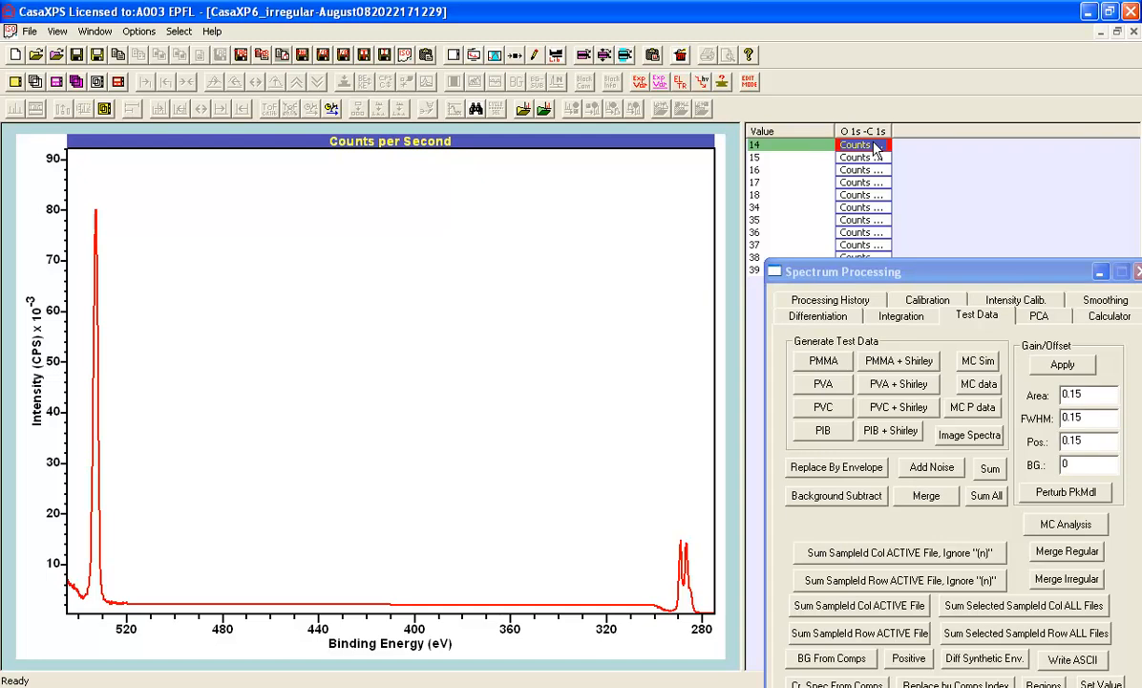
key("Down")
key("Down")
key("Down")
key("Down")
key("Down")
key("Down")
key("Down")
key("Down")
key("Down")
key("Down")
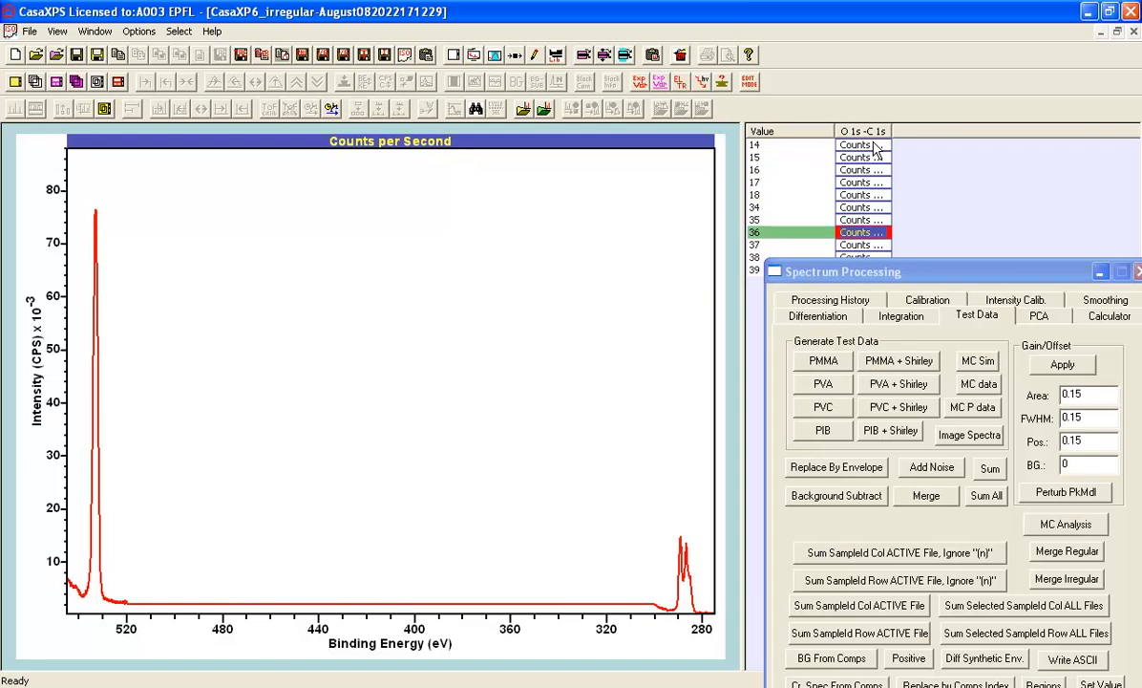
key("Up")
key("Up")
key("Up")
key("Up")
key("Up")
key("Up")
key("Up")
key("Up")
key("Up")
key("Up")
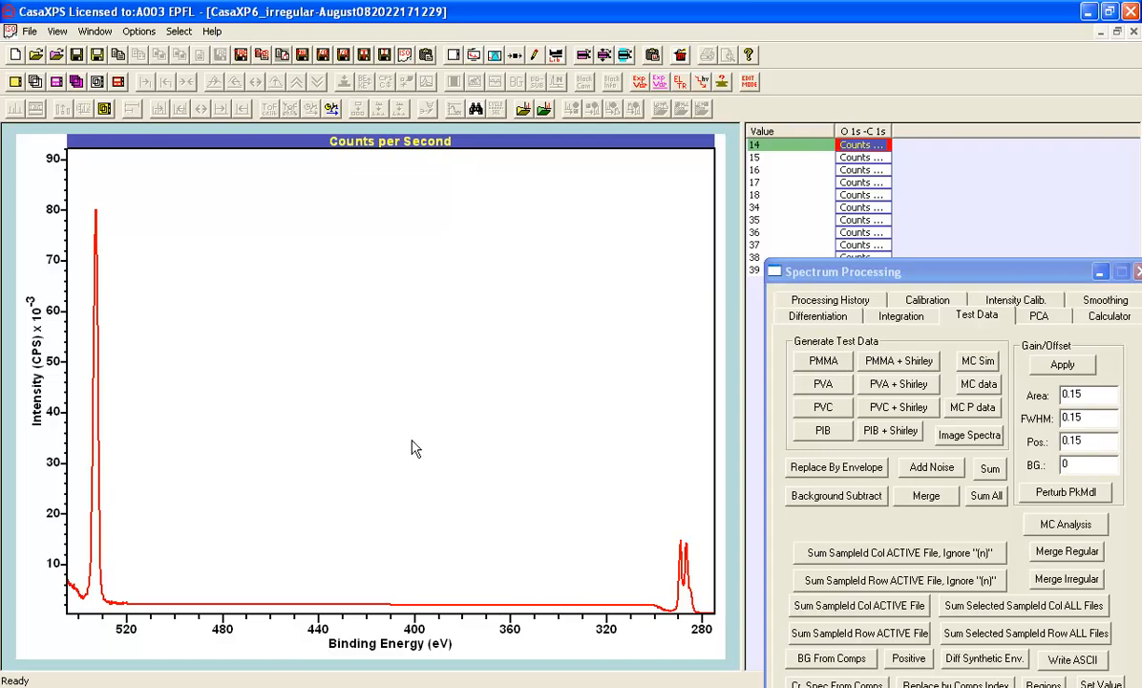
Return to the CasaXP6 file, select all C 1s and O 1s blocks, and overlay the spectra by column
left_click(839, 273)
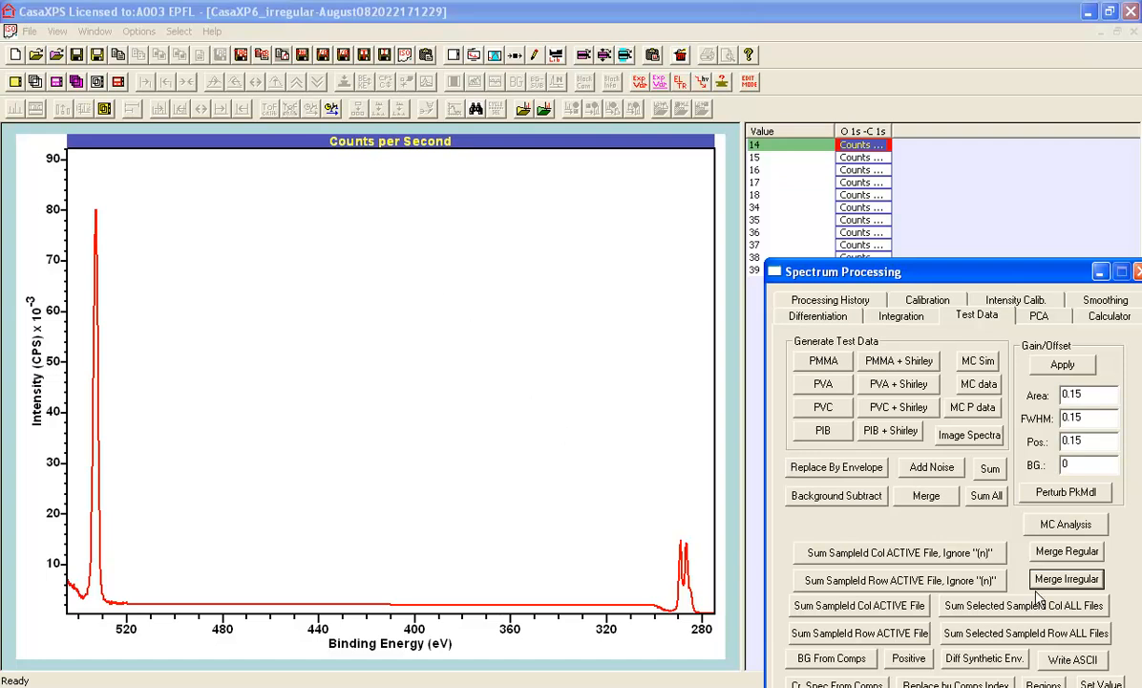
left_click(128, 15)
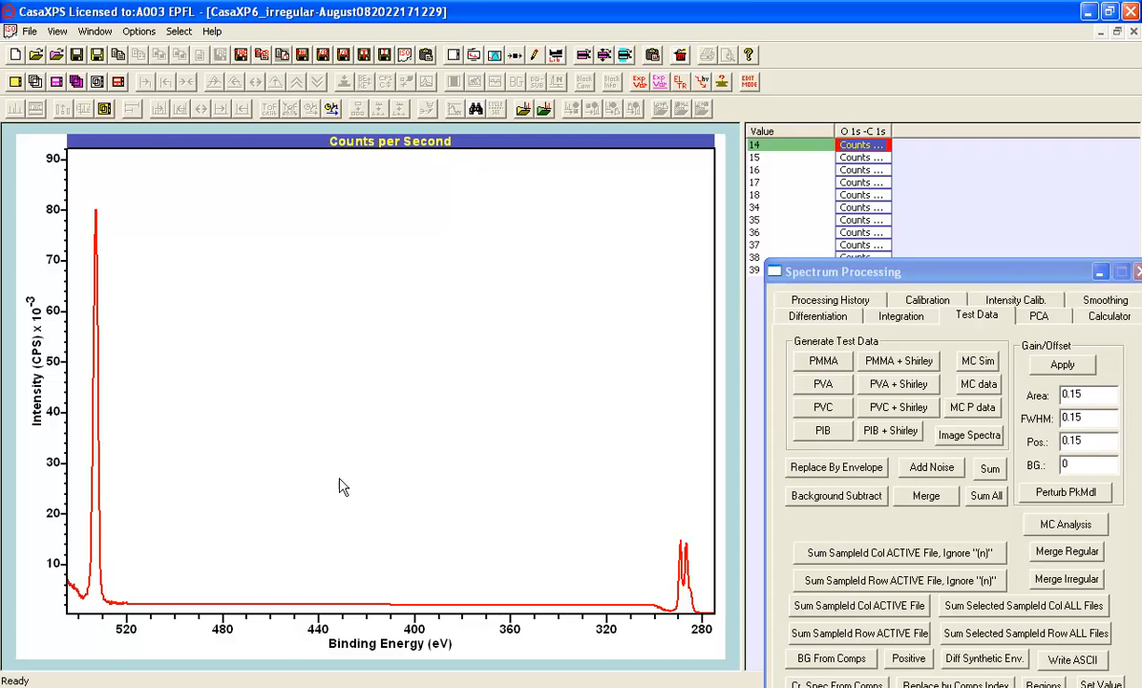
left_click(94, 33)
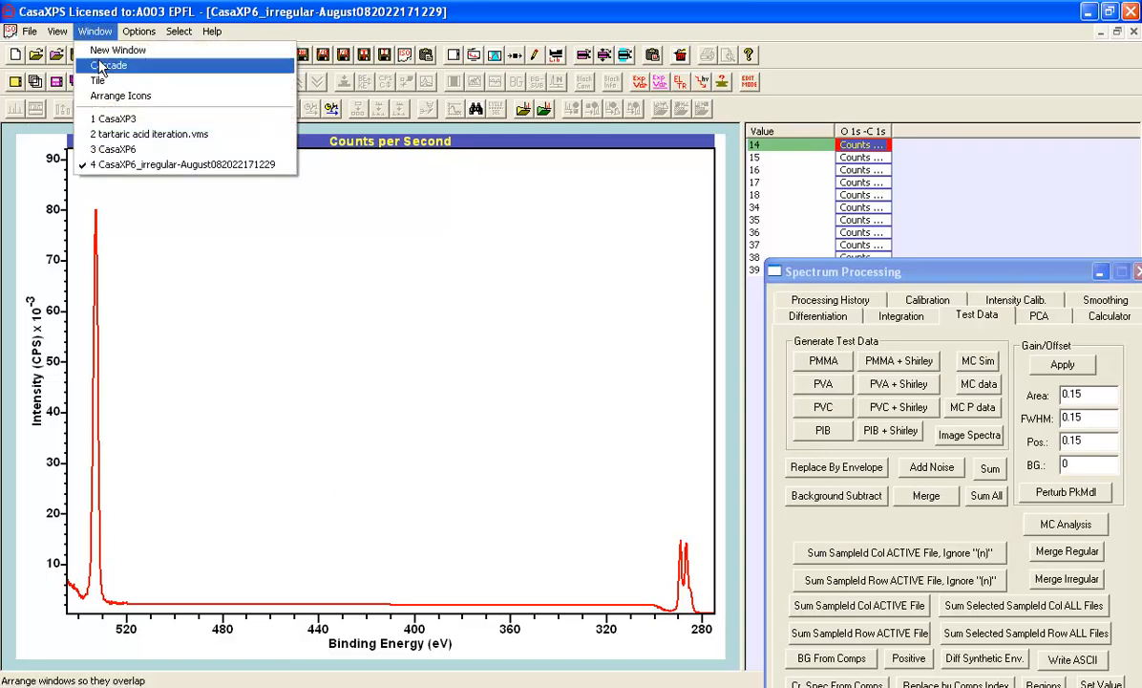
left_click(107, 145)
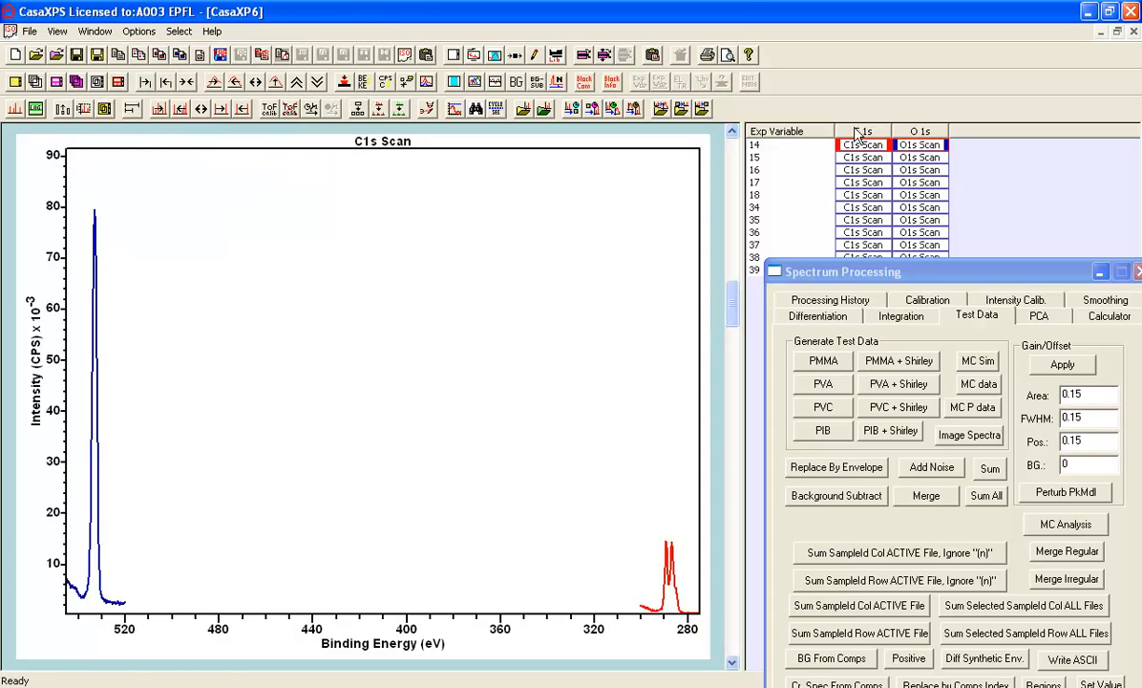
left_click(857, 134)
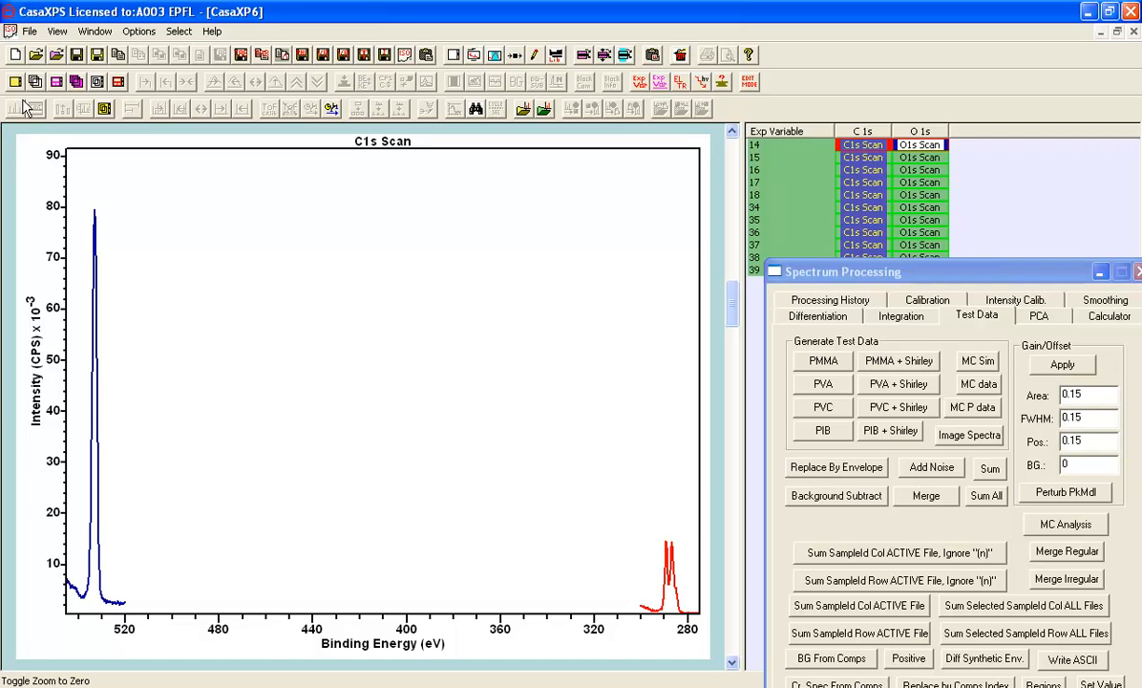
left_click(913, 134)
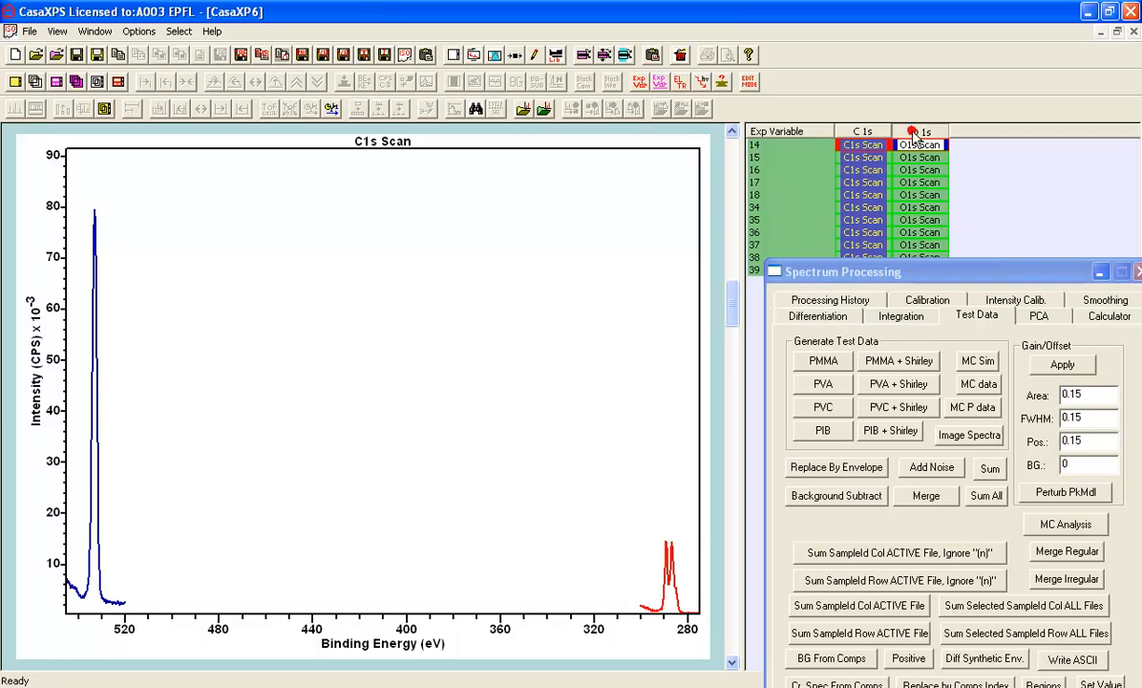
left_click(105, 110)
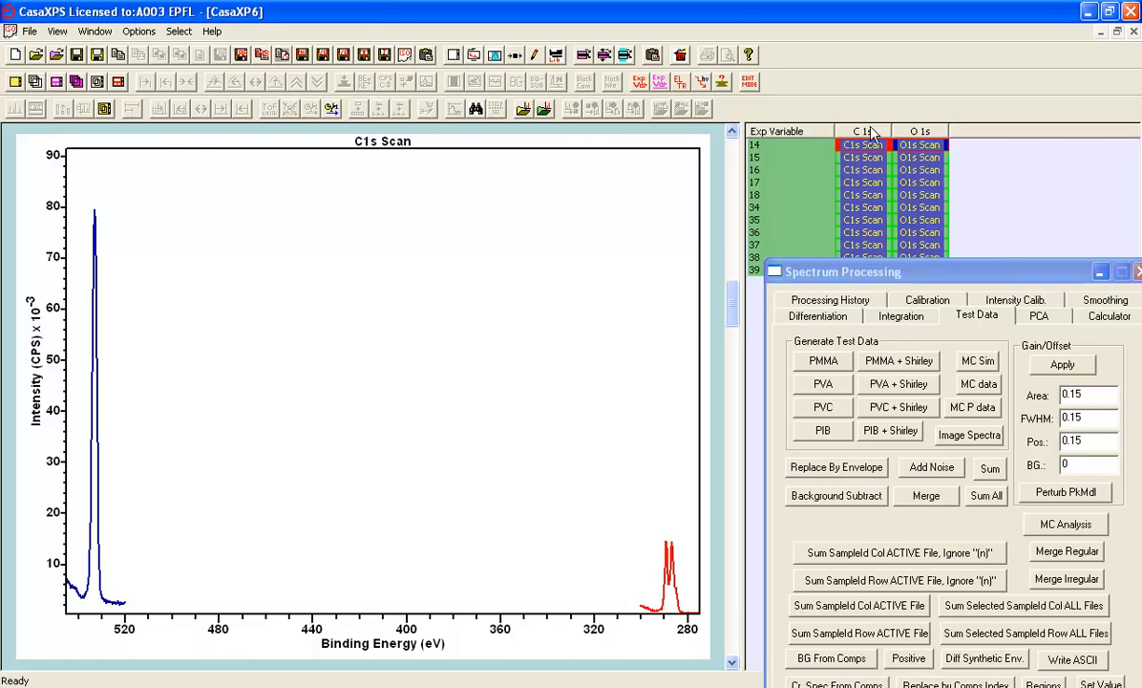
left_click(105, 110)
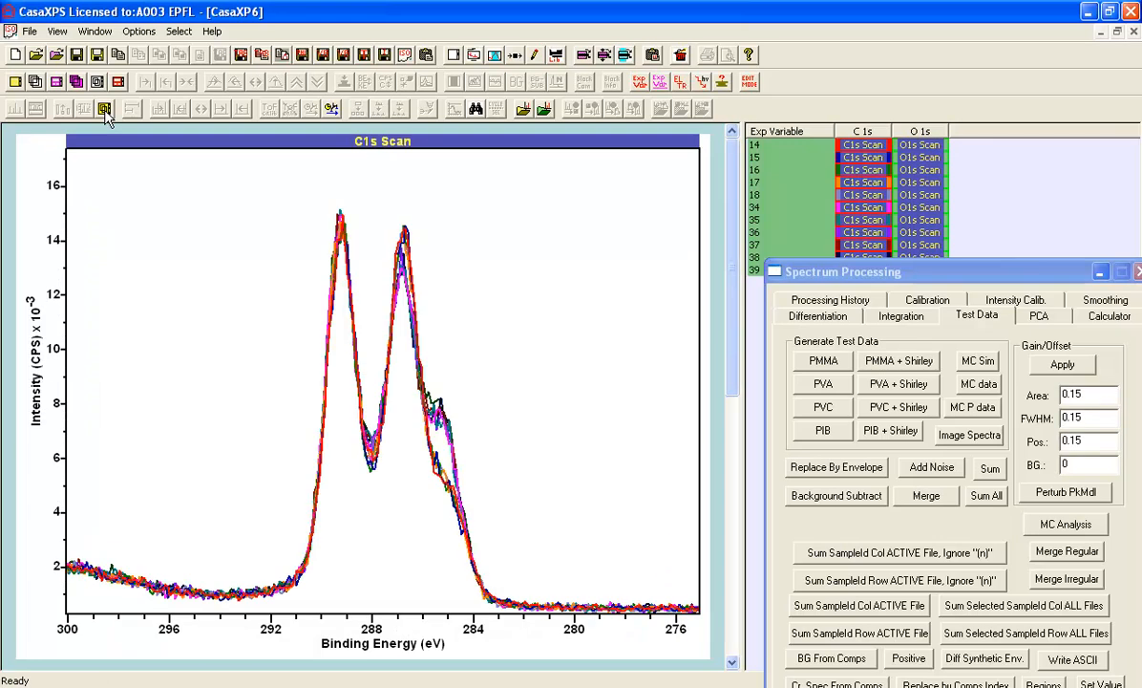
Merge the overlaid C 1s spectra into one and the O 1s spectra into another using Merge Irregular, and view both results
left_click(732, 436)
left_click(733, 248)
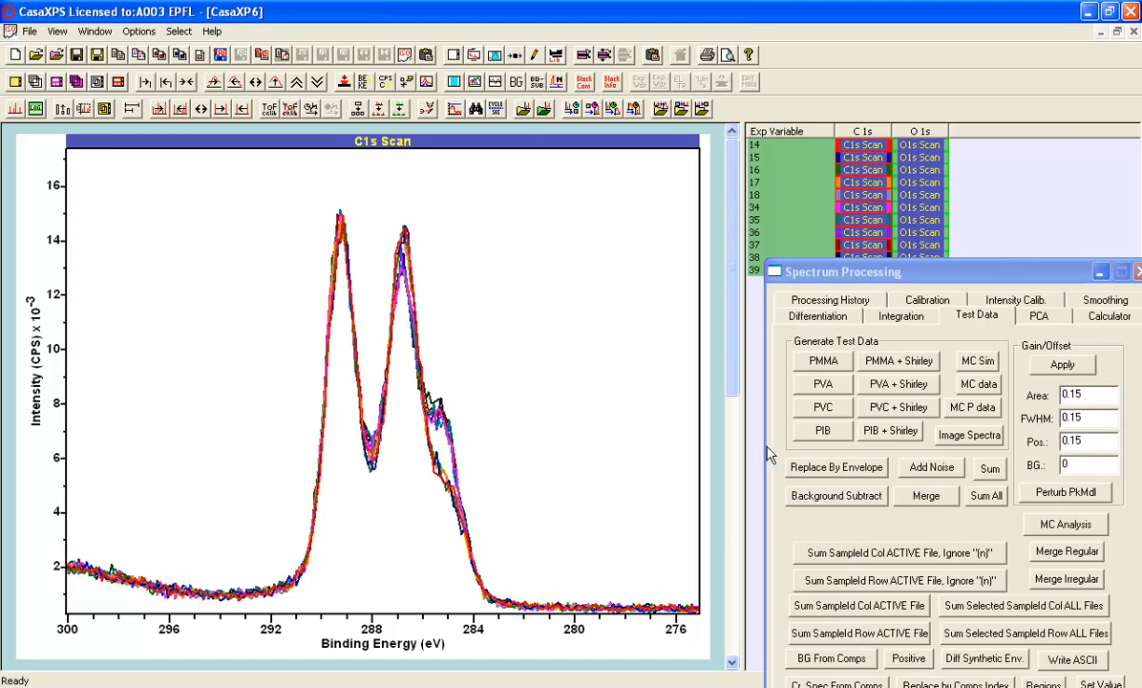
left_click(732, 459)
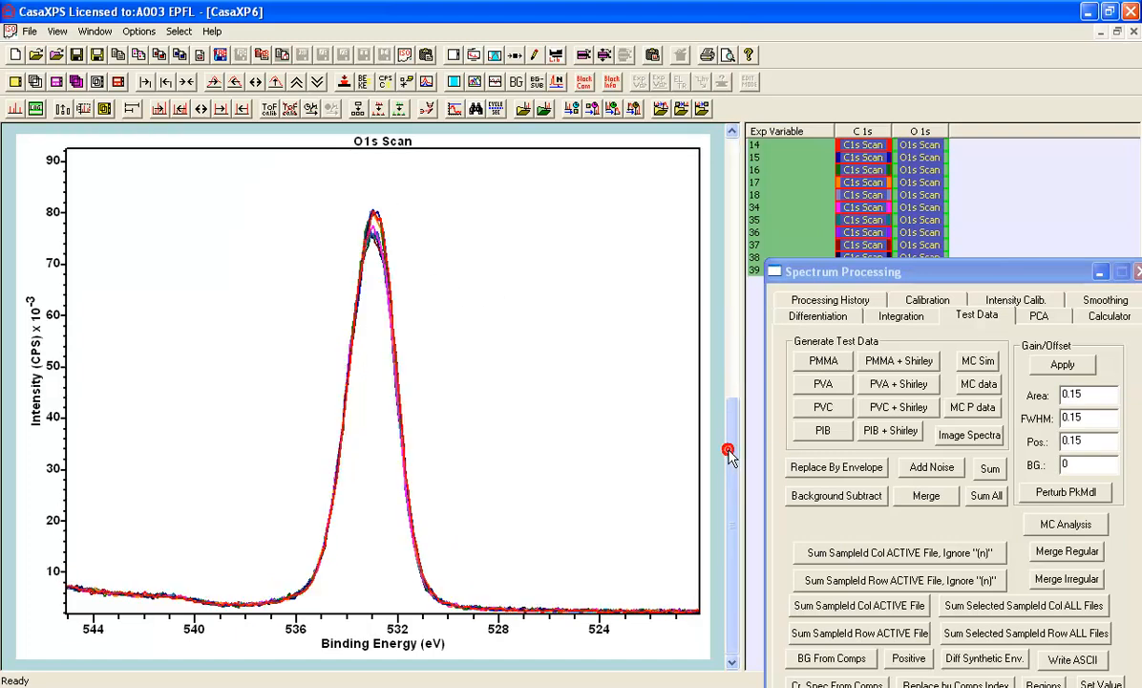
left_click(734, 220)
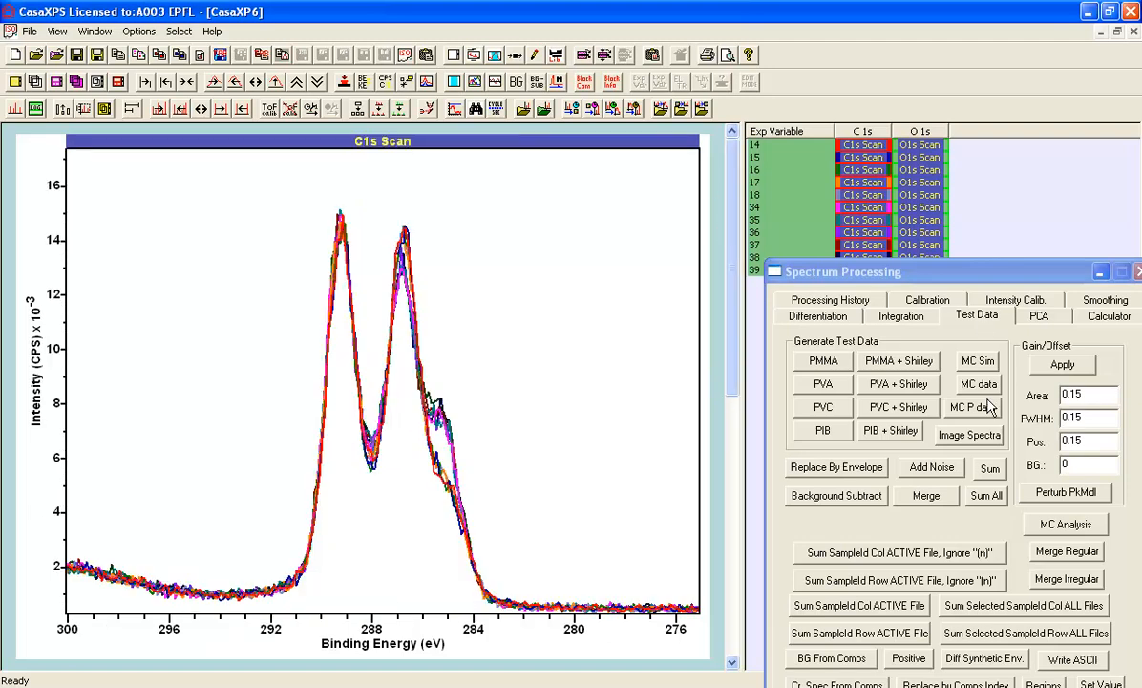
left_click(1054, 585)
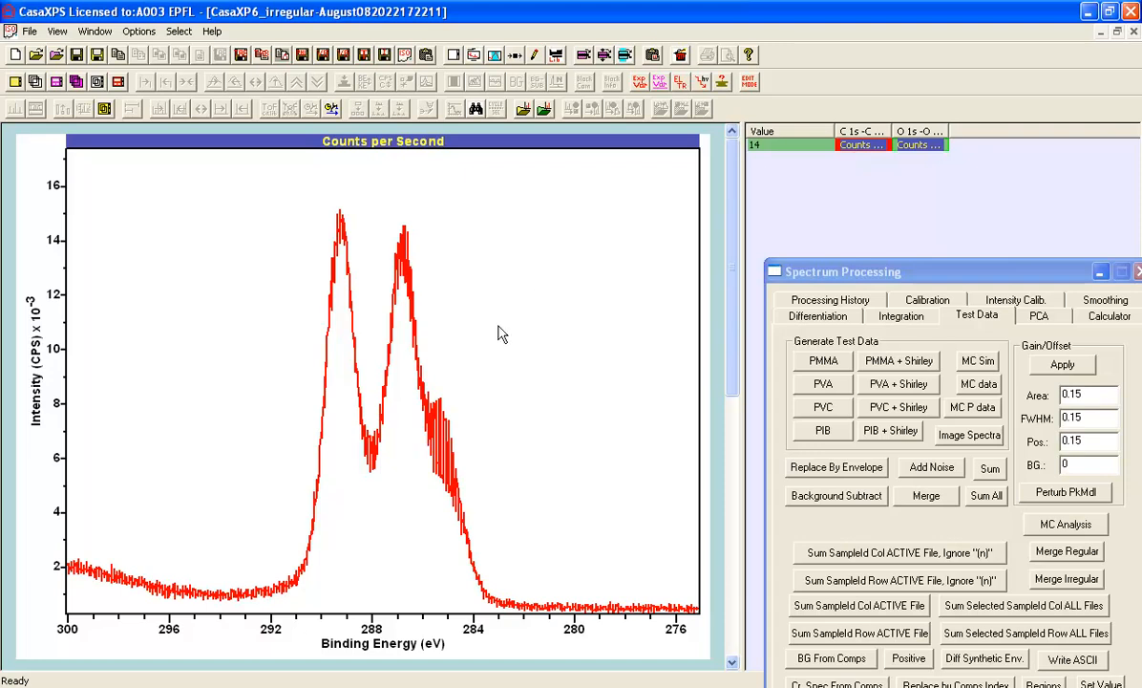
left_click(732, 464)
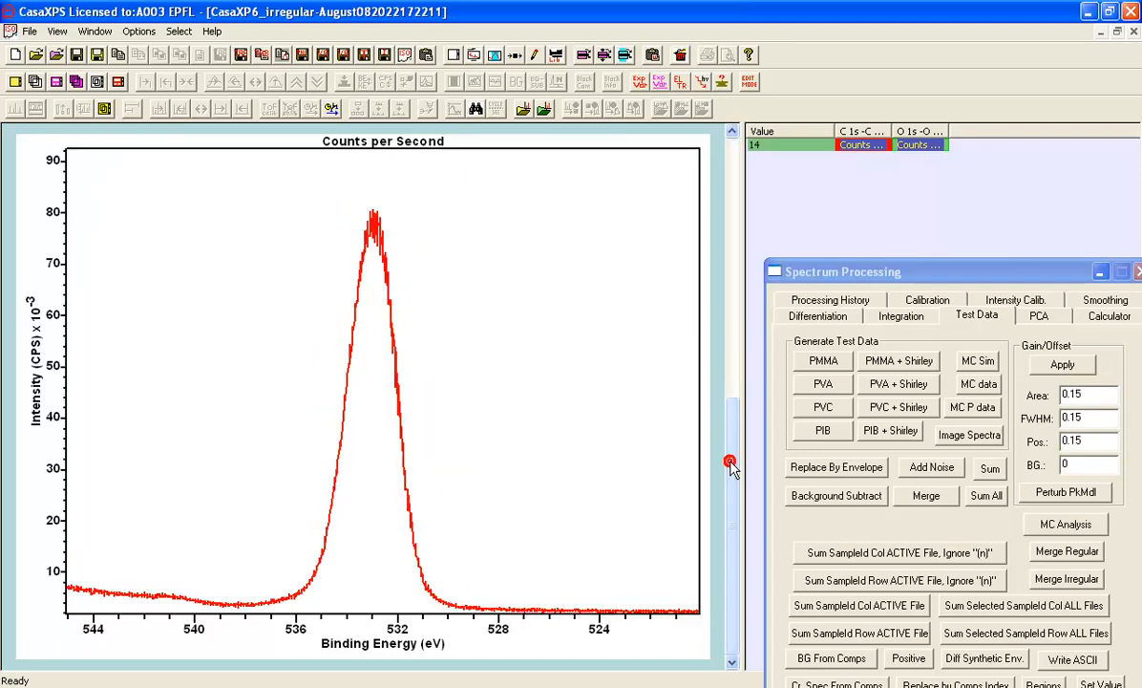
left_click(732, 228)
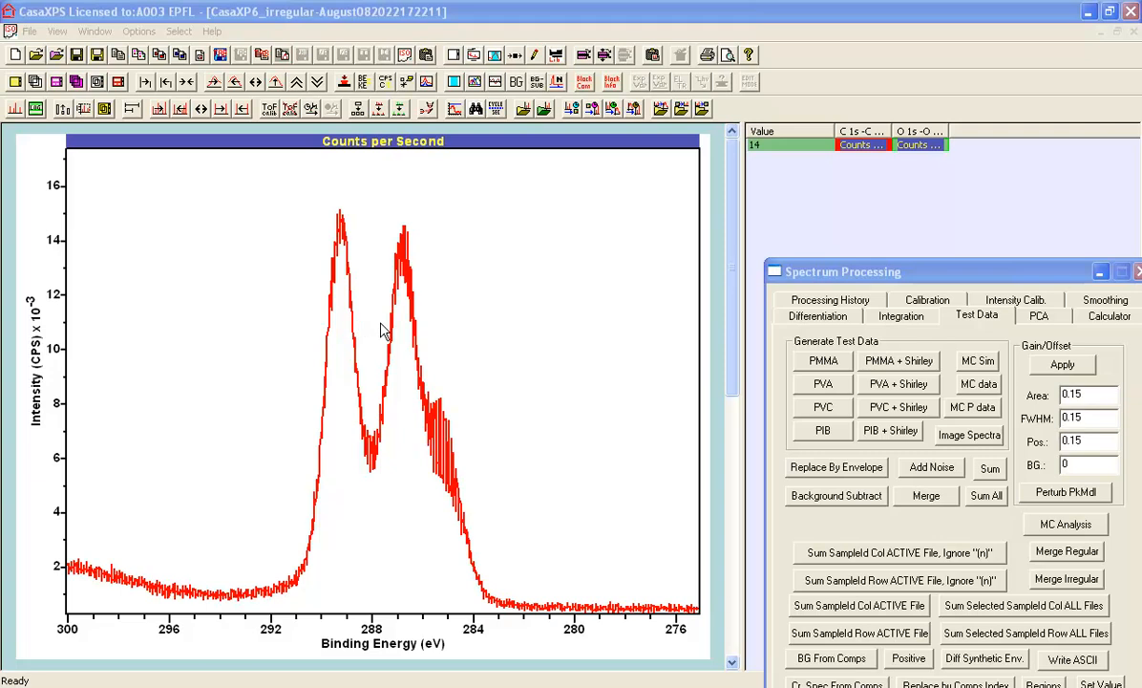
Create a U 3 Tougaard background region on the merged C 1s spectrum, spanning about 294.2 to 278.8 eV
left_click(493, 58)
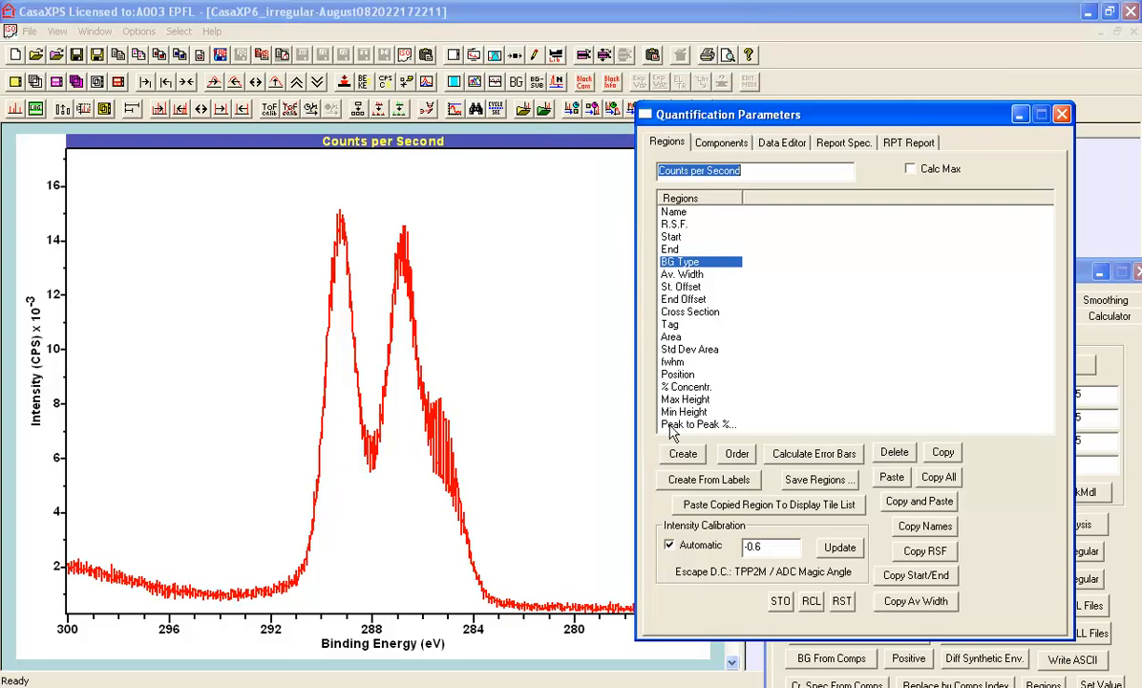
left_click(680, 457)
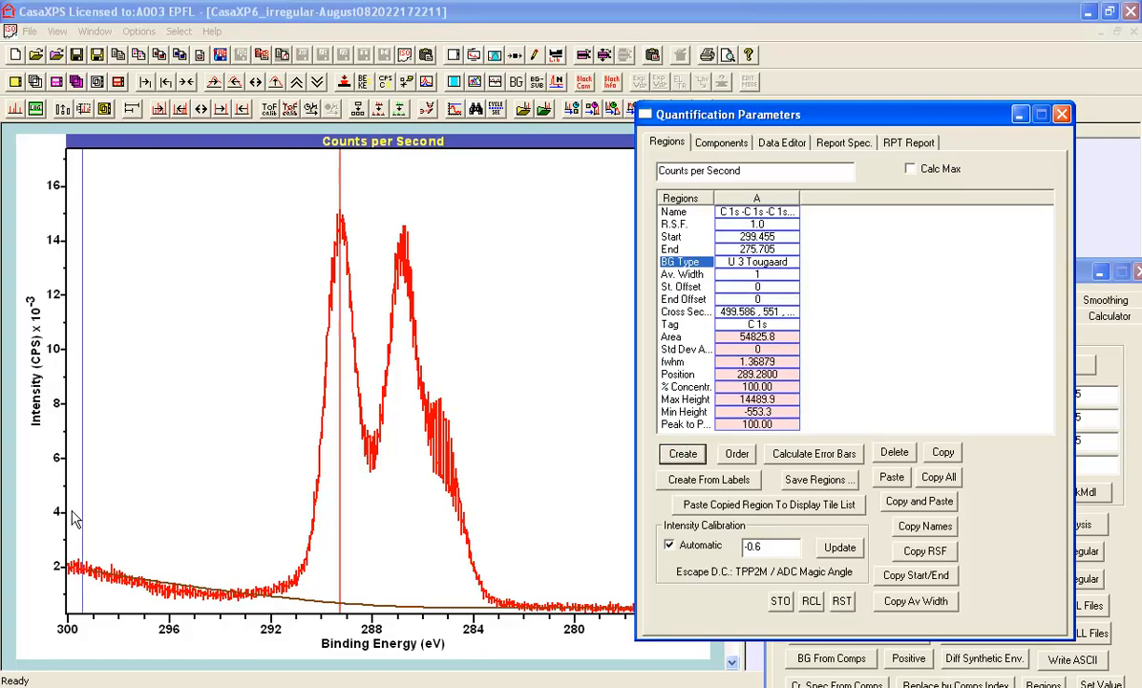
left_click_drag(75, 518, 217, 511)
left_click_drag(666, 113, 843, 128)
left_click_drag(683, 234, 608, 241)
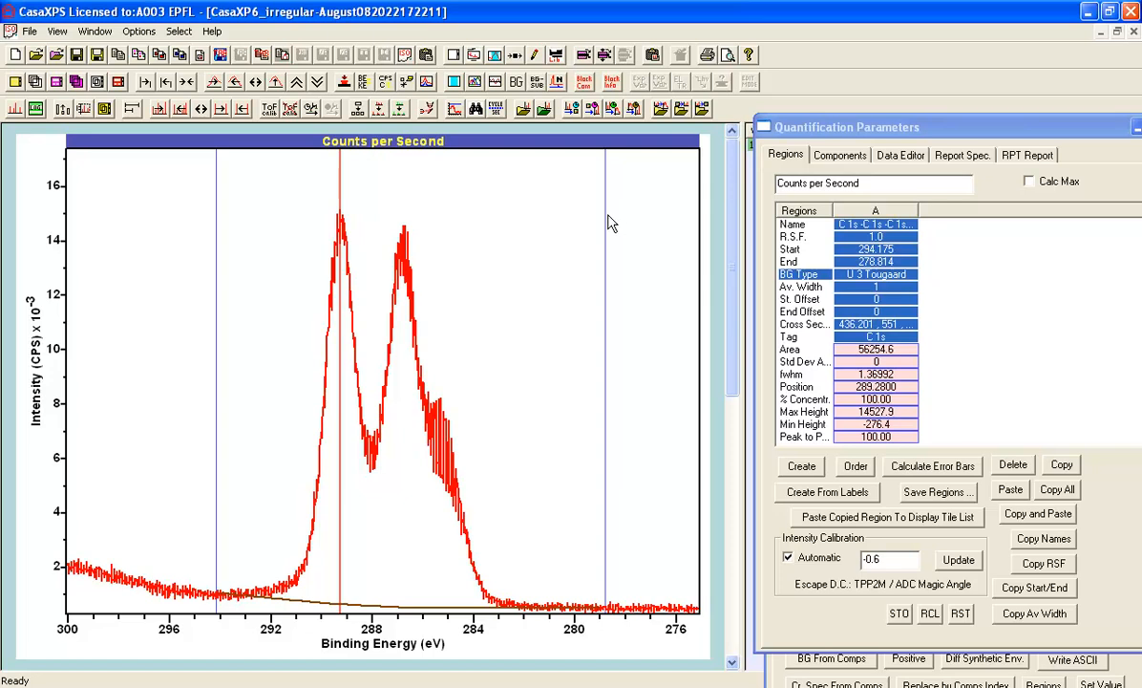
Create three components on the merged C 1s spectrum at about 285.2, 286.9 and 289.3 eV
left_click(824, 155)
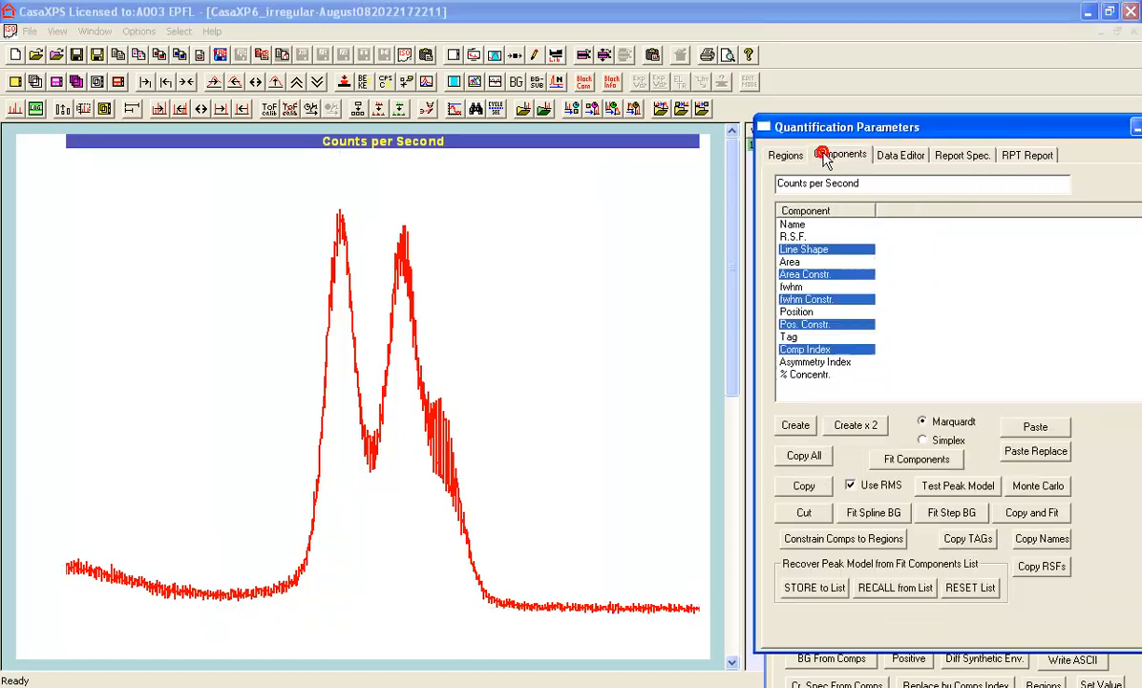
left_click(798, 424)
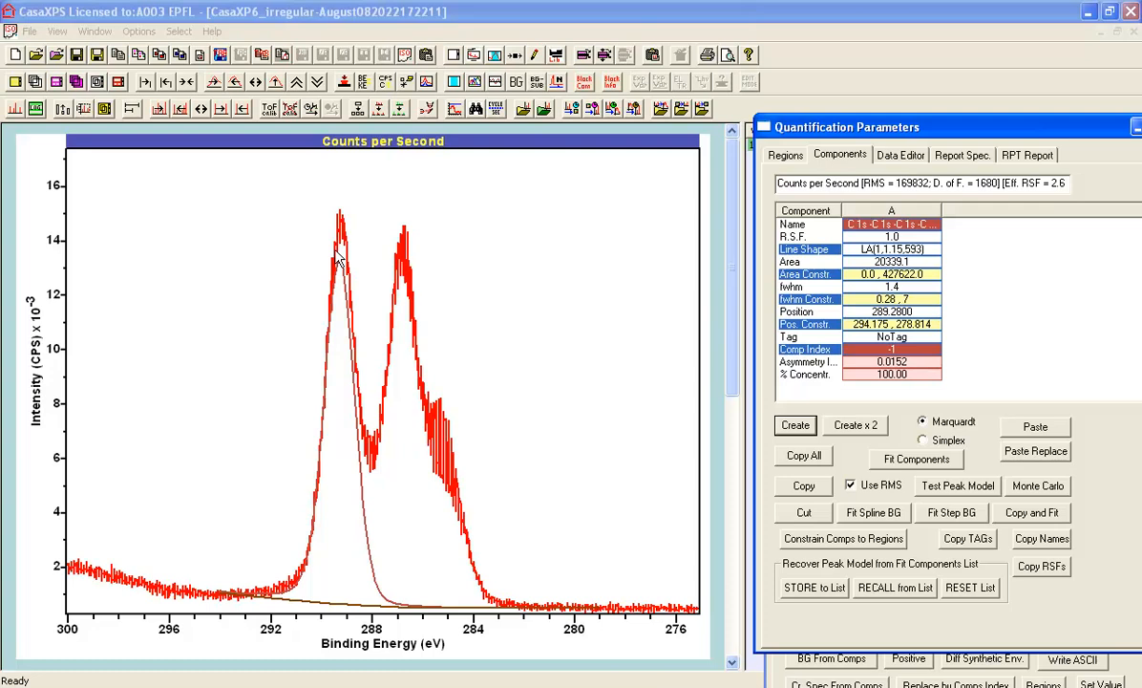
left_click_drag(339, 261, 445, 447)
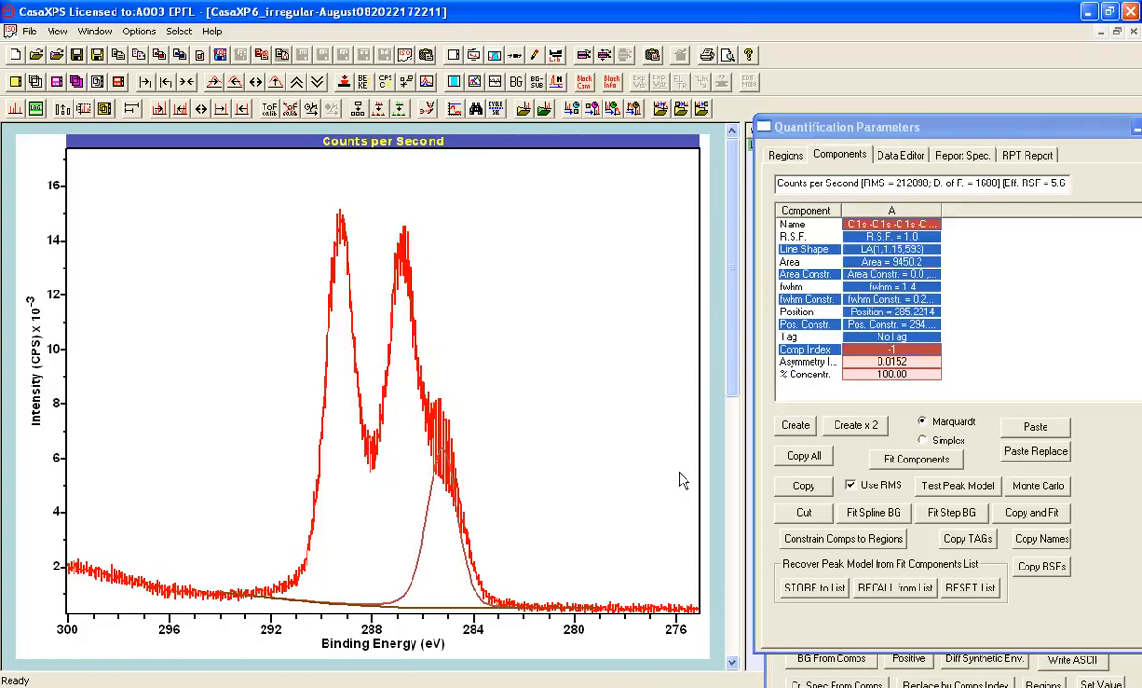
left_click(795, 424)
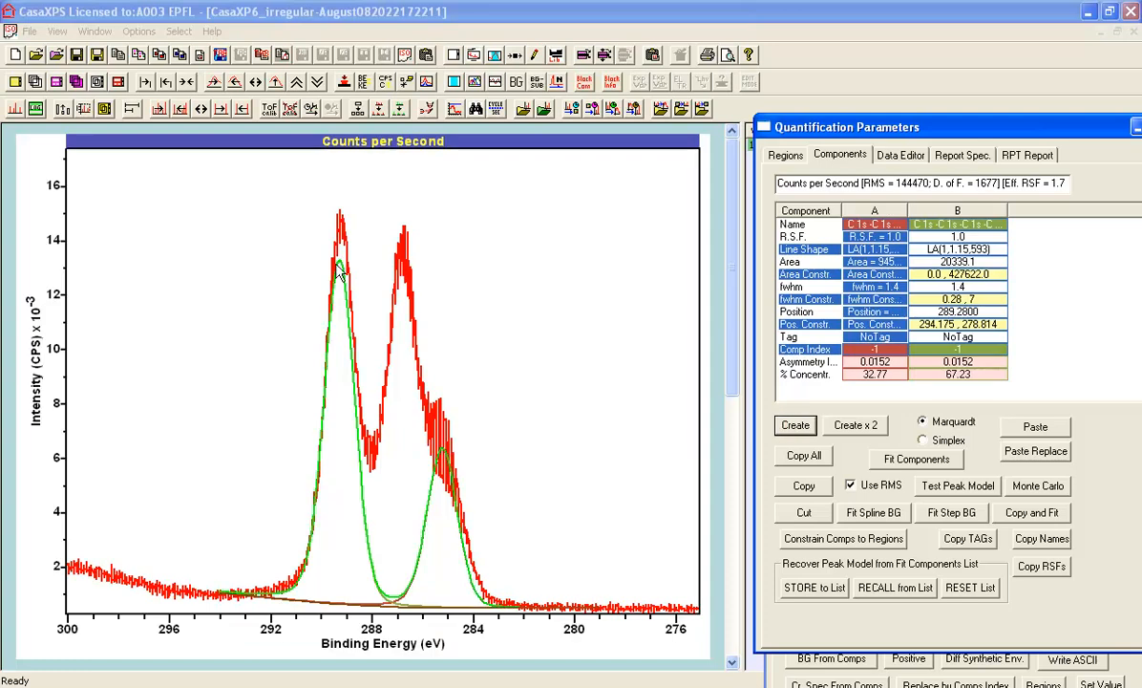
left_click_drag(340, 274, 399, 290)
left_click(794, 424)
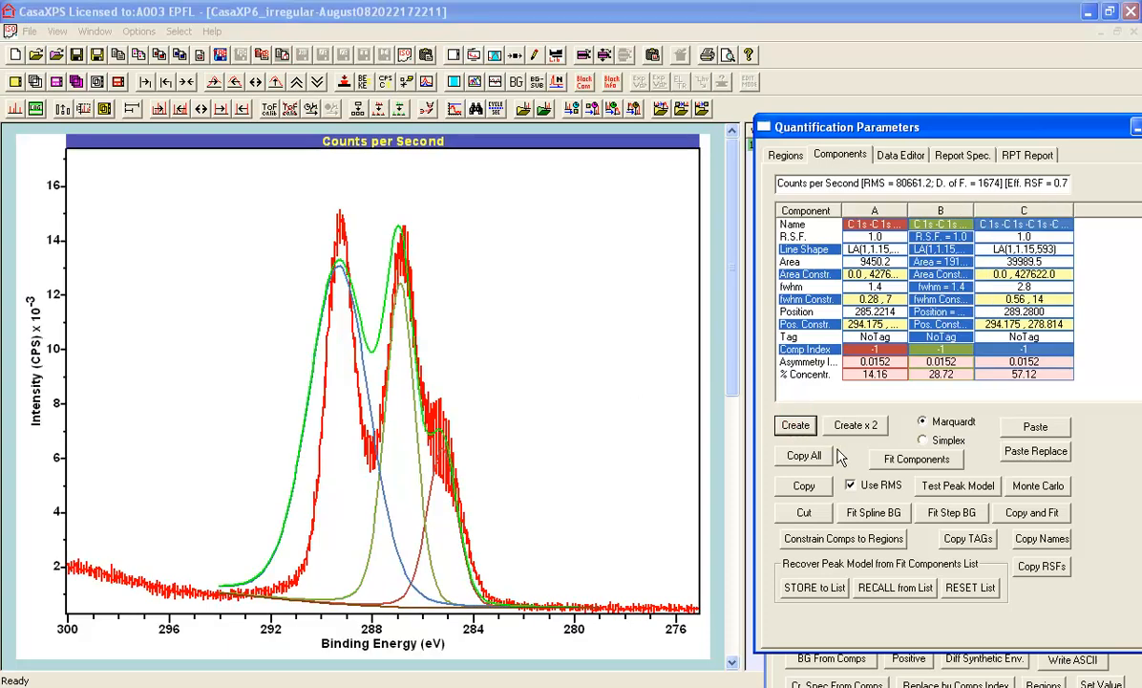
Set the line shapes of components A, B and C to LA(60), LA(70) and LA(80)
left_click(846, 248)
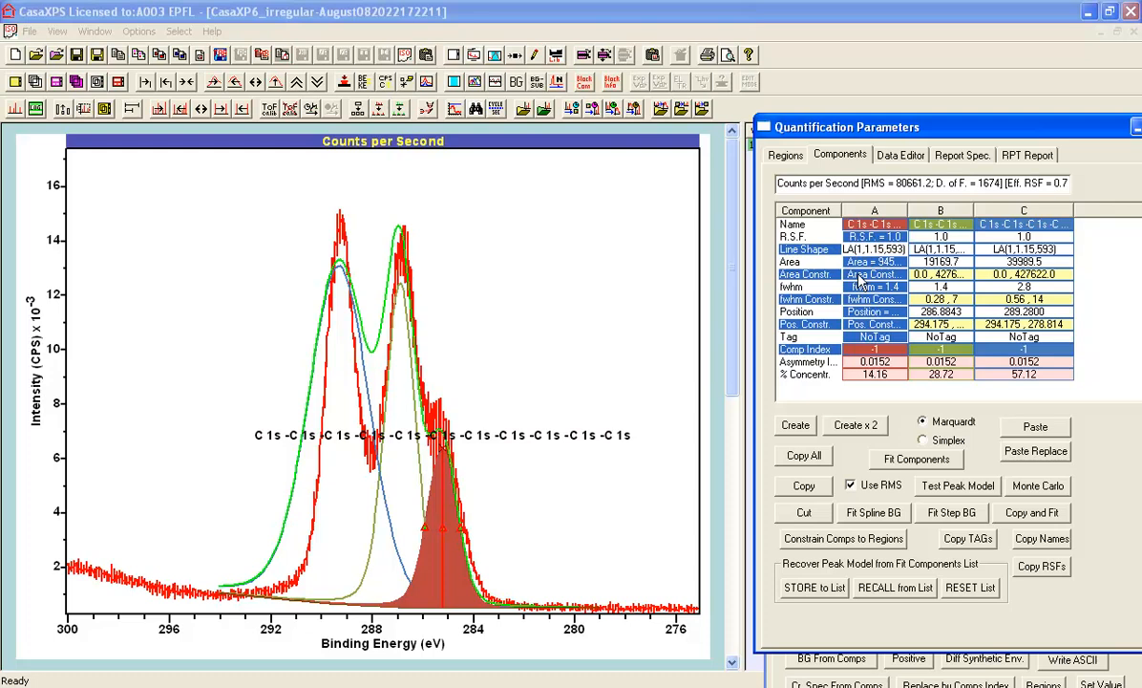
left_click(871, 248)
type("LA(60)")
key("Return")
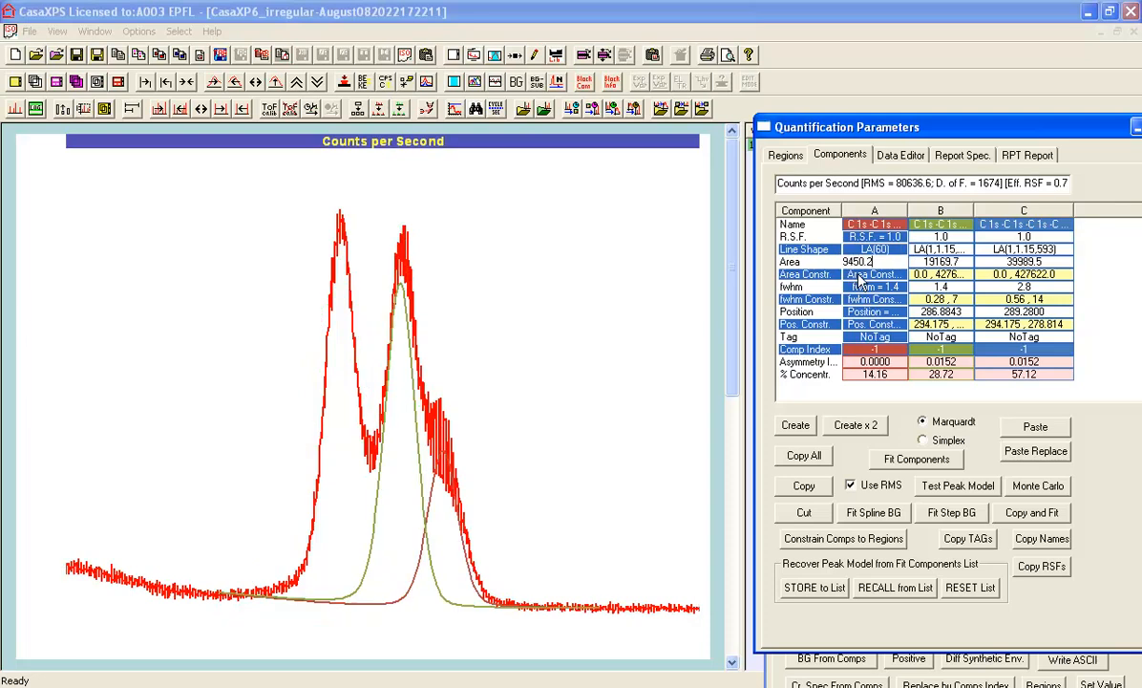
left_click(942, 248)
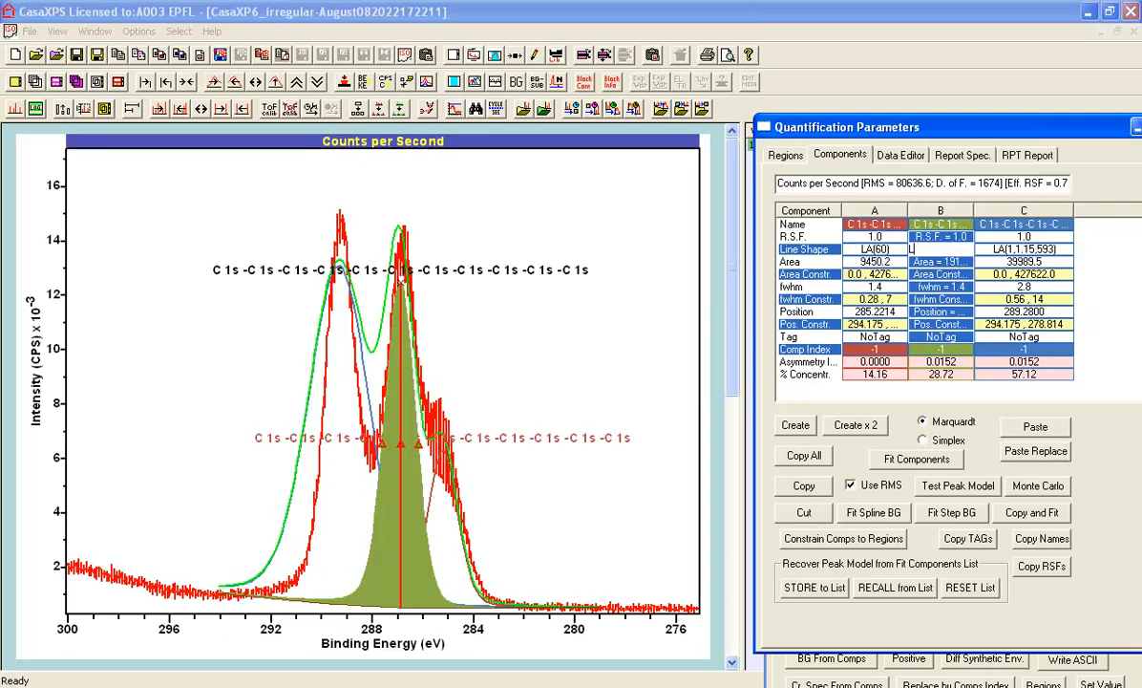
left_click(947, 250)
type("LA(70)")
key("Return")
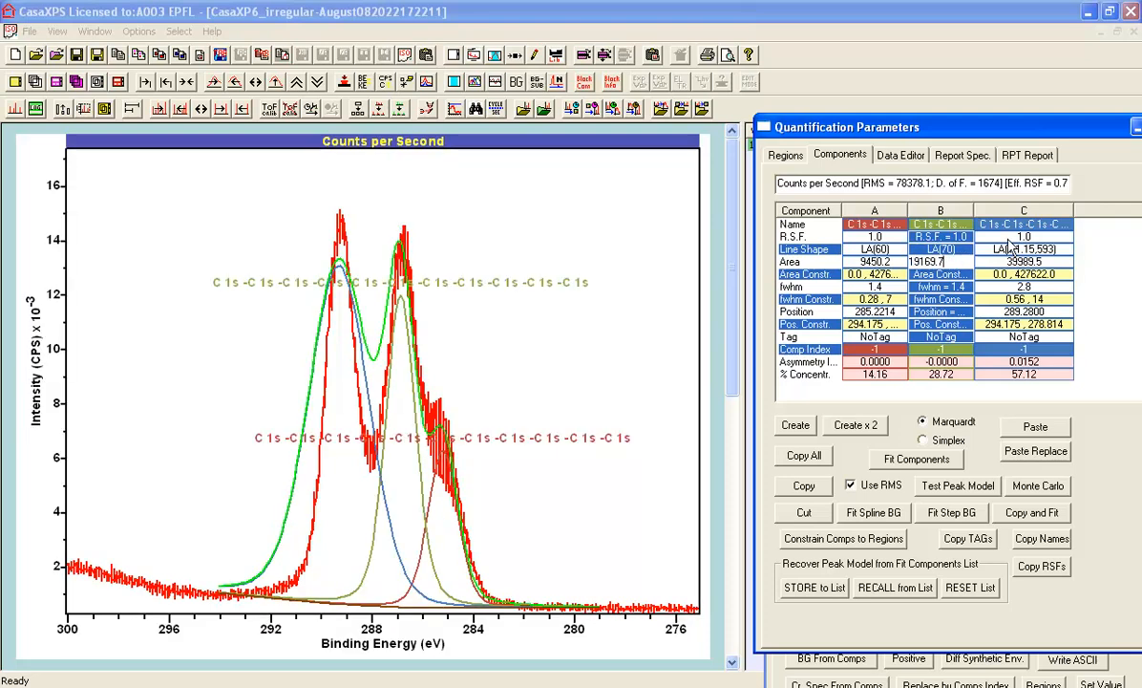
left_click(1053, 249)
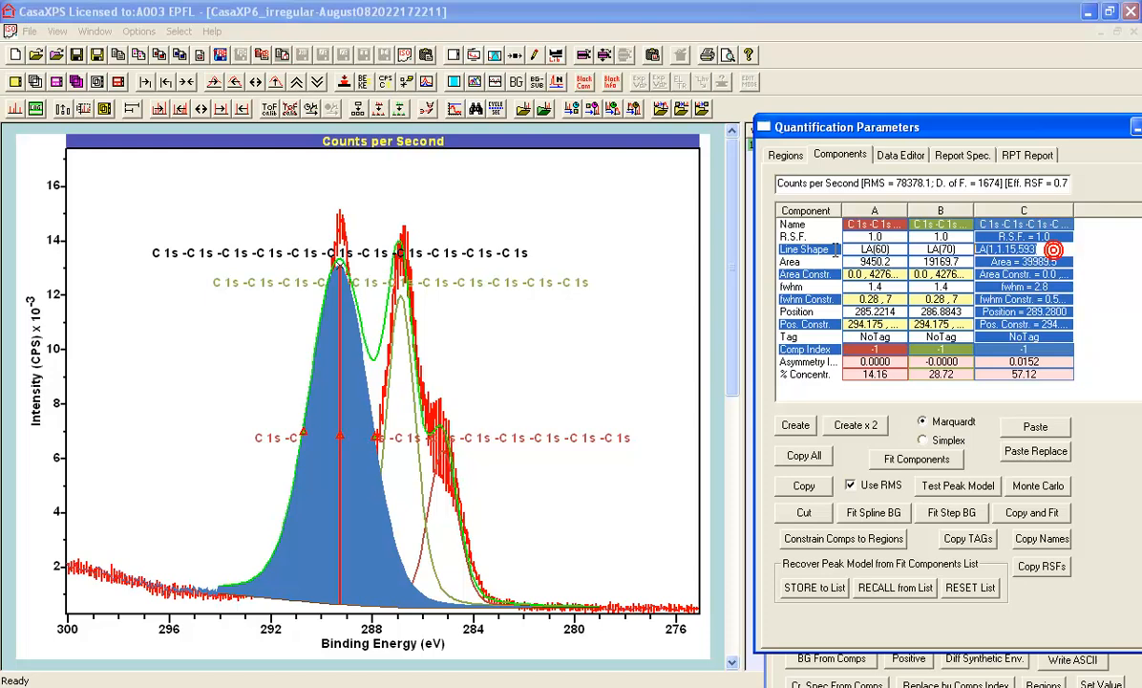
type("L")
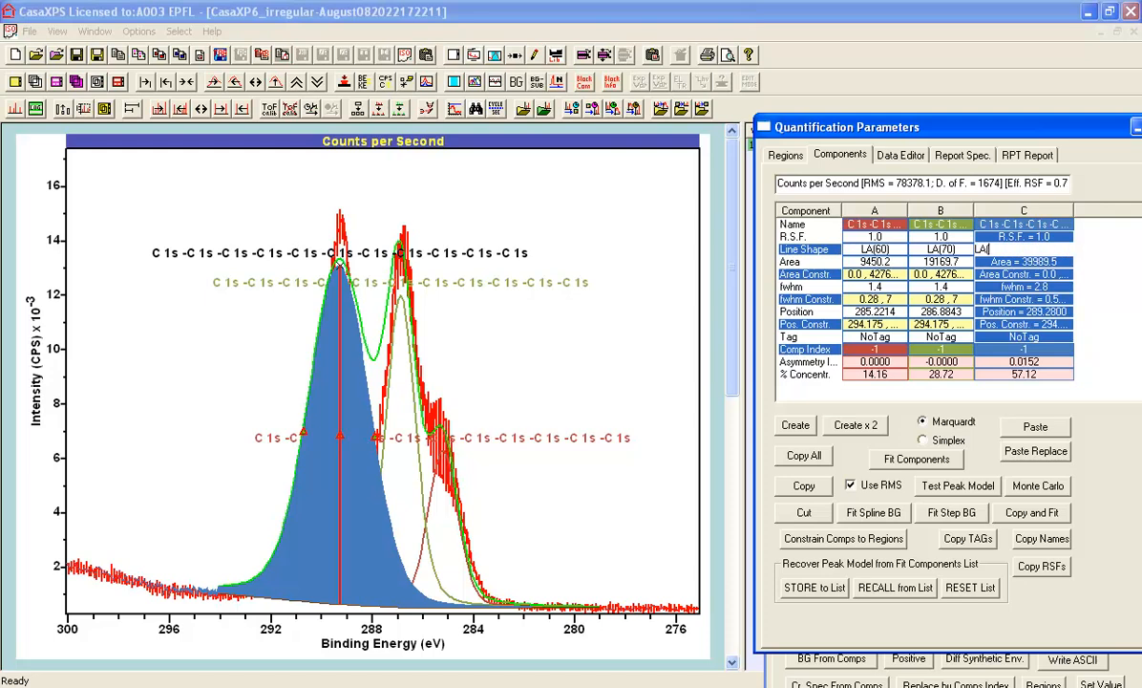
type("A(80)")
key("Return")
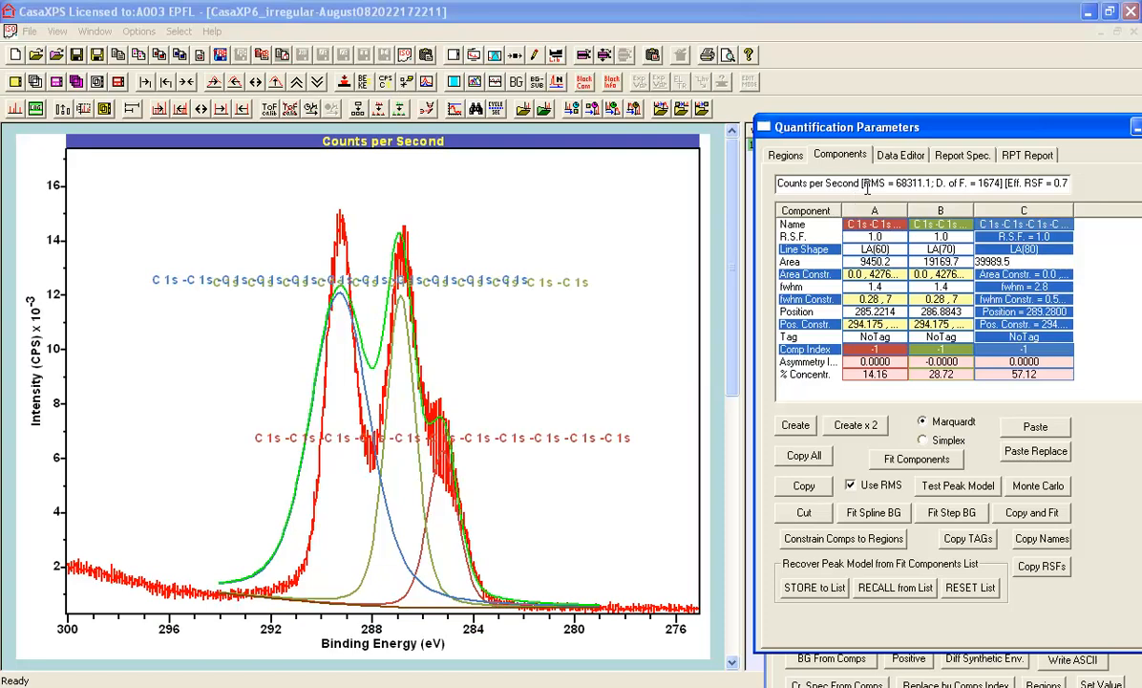
Rename component A as C 1s a and propagate that name to components B and C
left_click(874, 225)
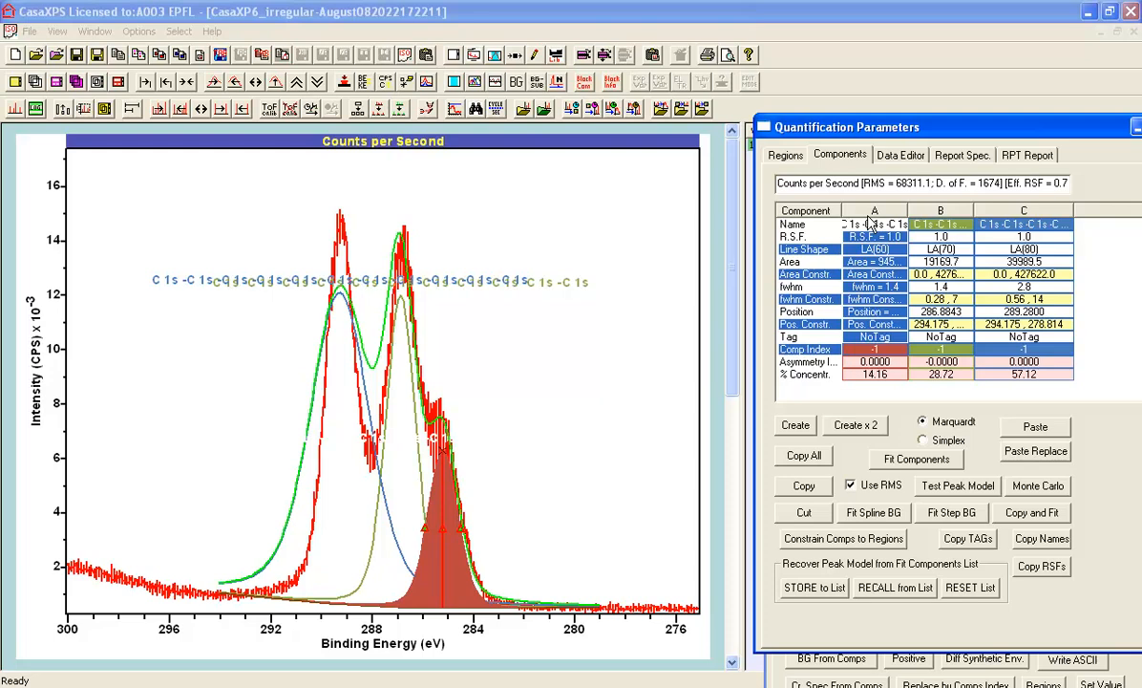
left_click(868, 218)
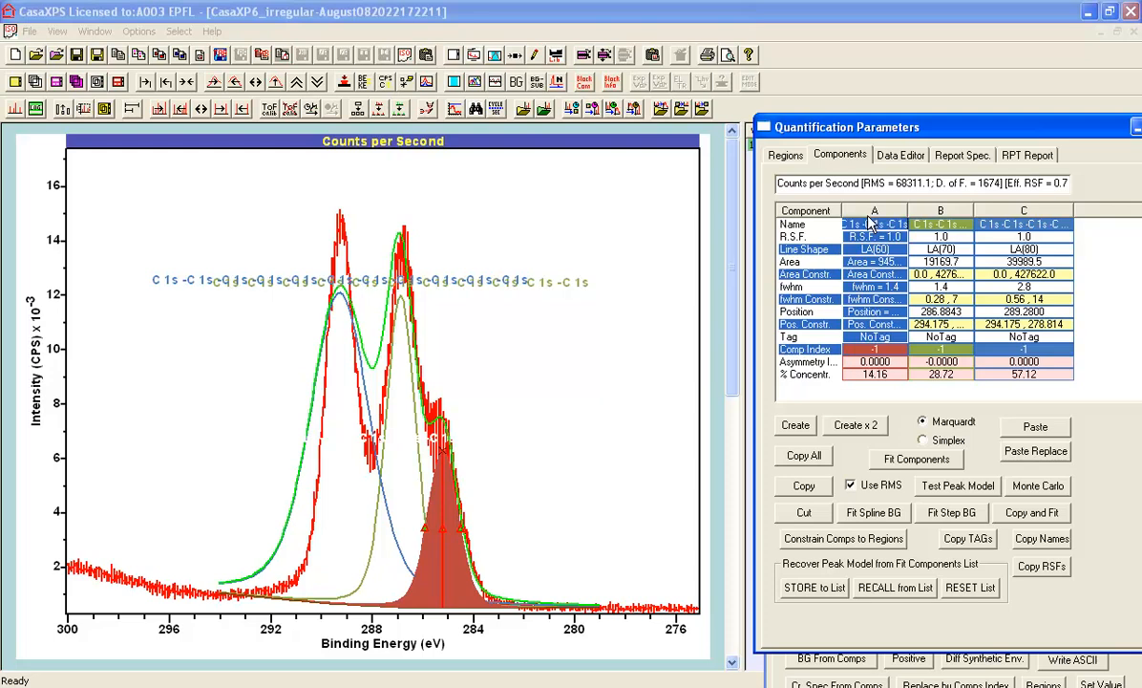
key("BackSpace")
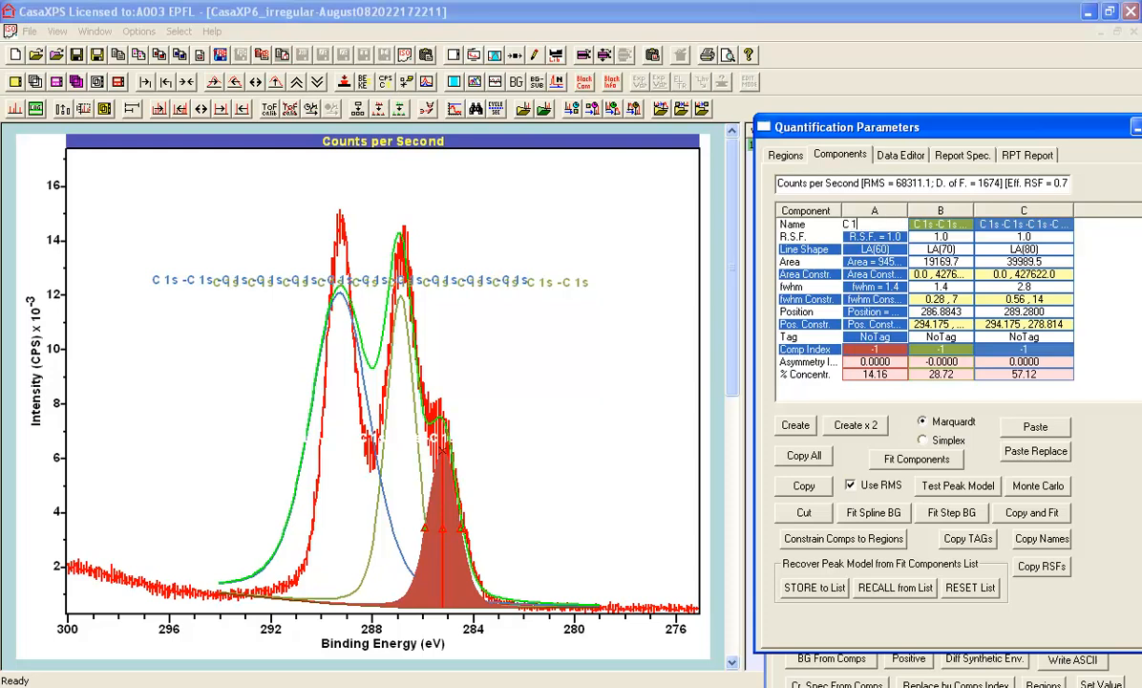
type("C 1s a")
key("Return")
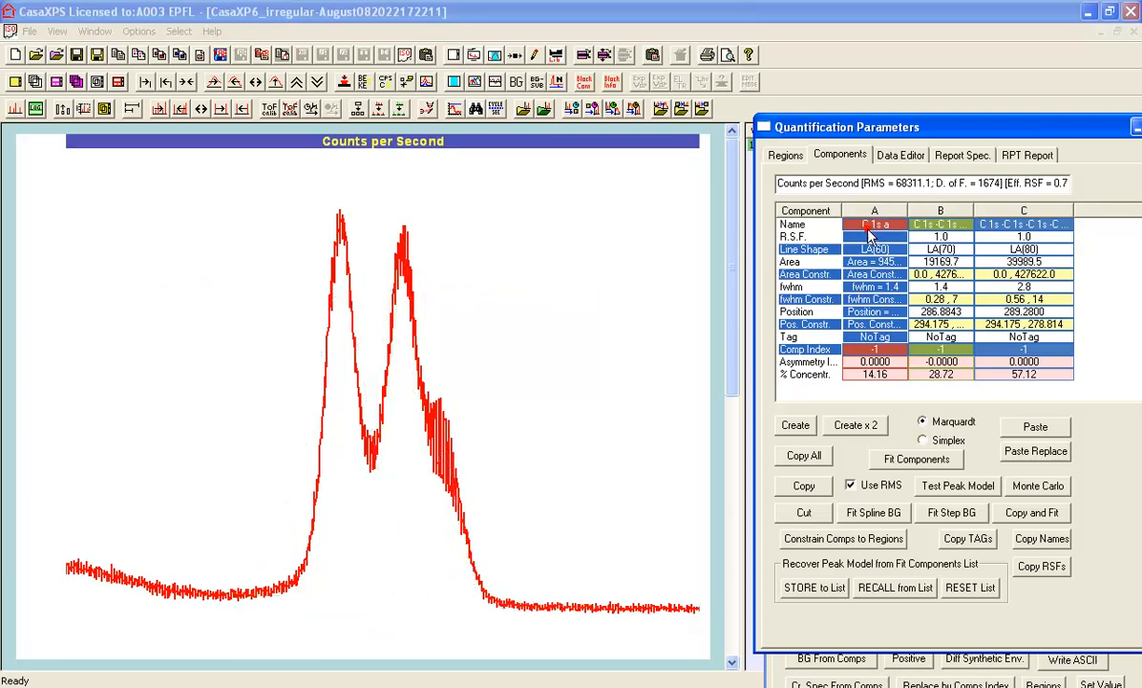
left_click(844, 225)
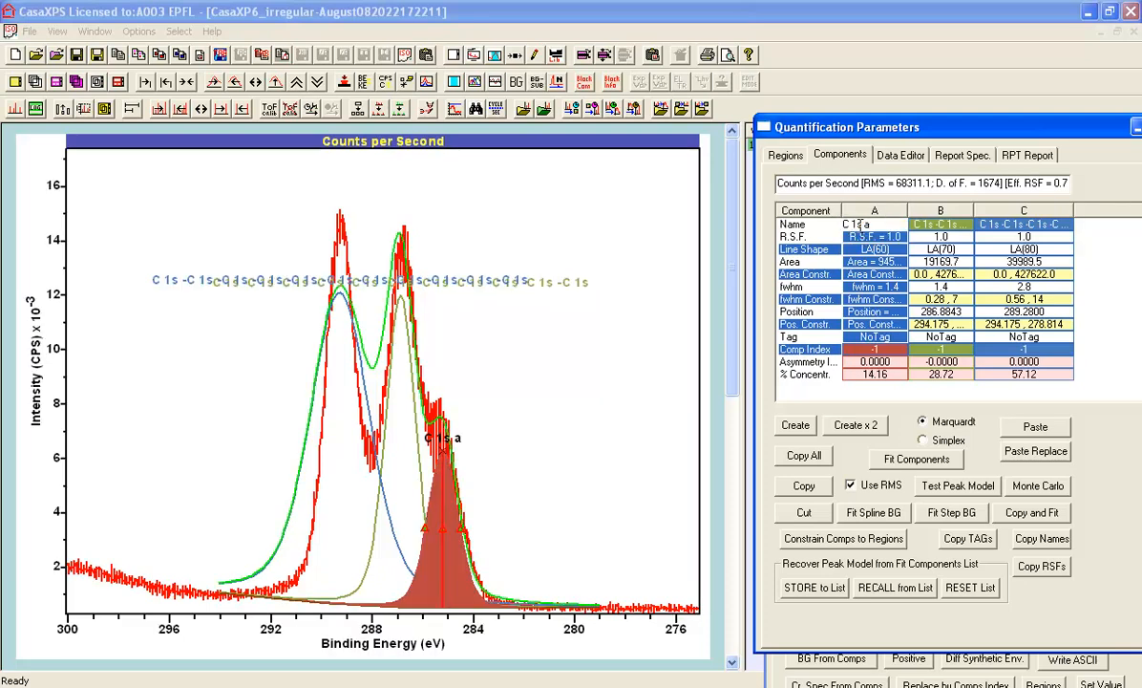
type("=")
key("Return")
key("Return")
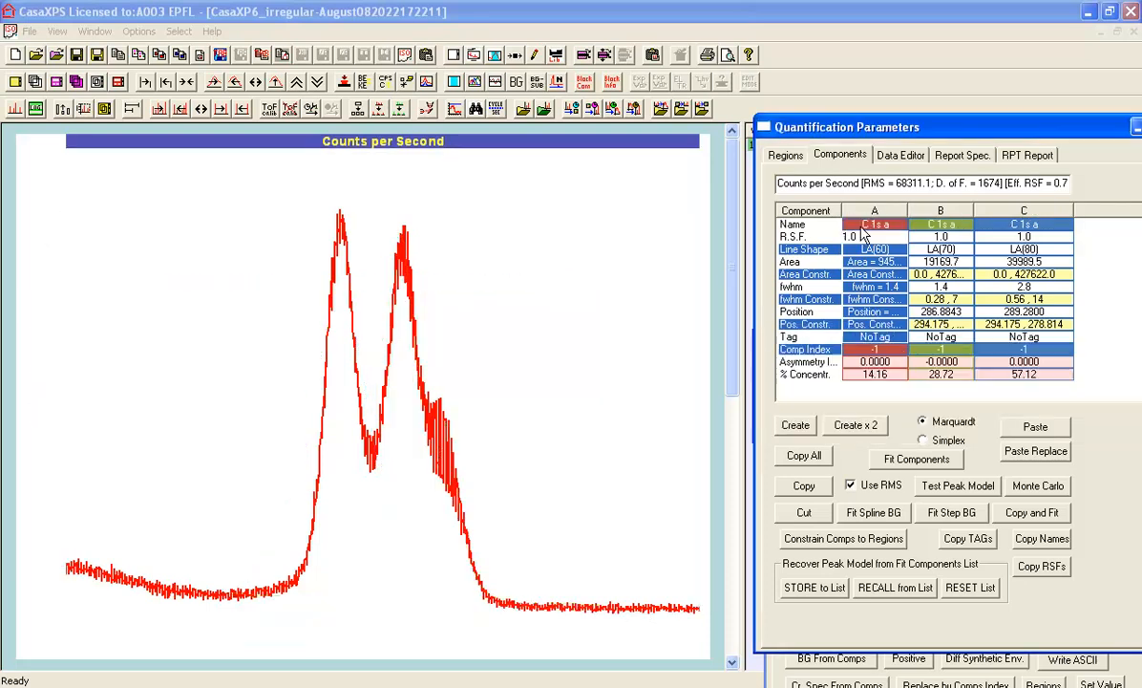
Rename component B as C 1s b and component C as C 1s c
left_click(943, 224)
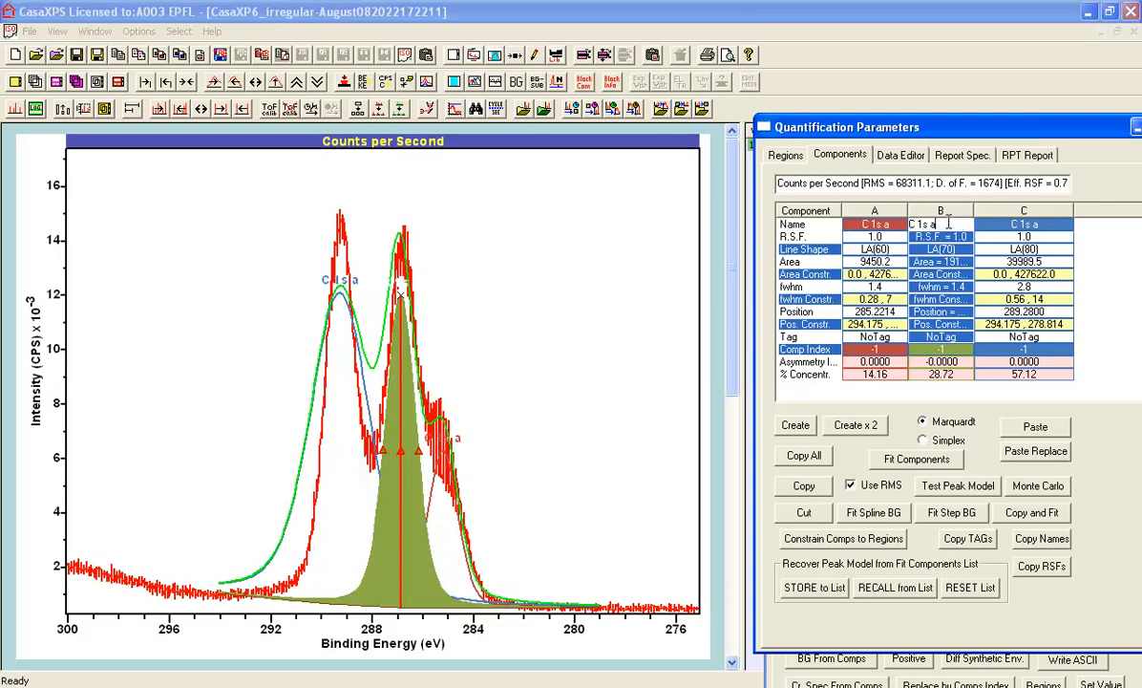
key("BackSpace")
type("b")
key("Return")
left_click(982, 223)
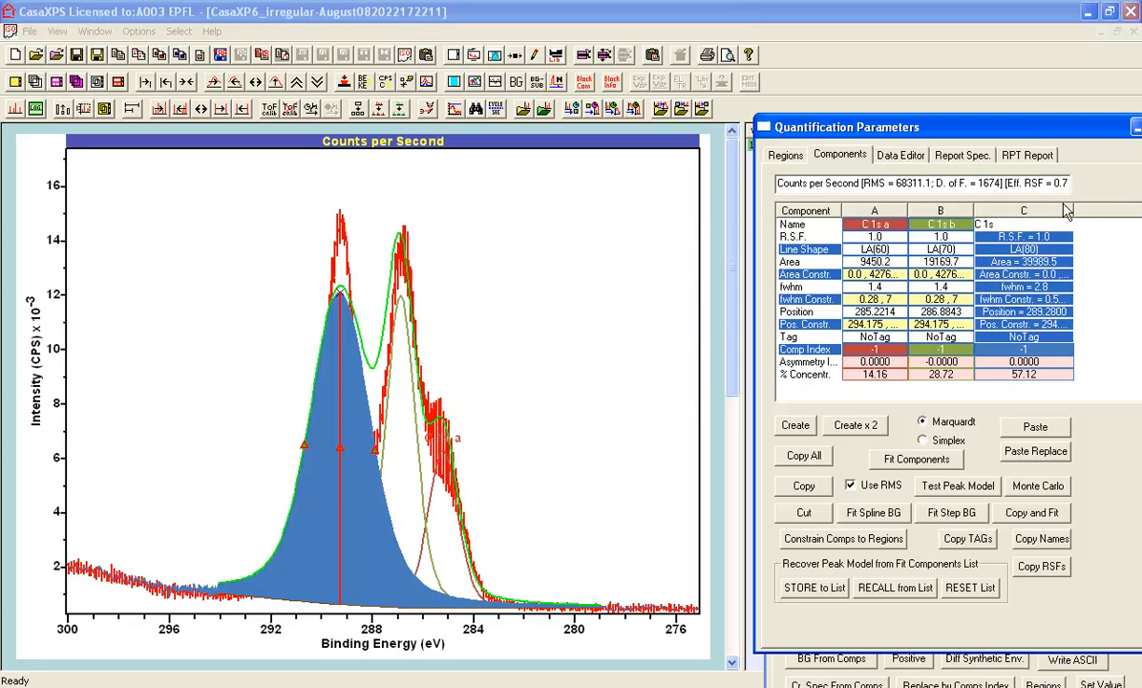
type("c")
key("Return")
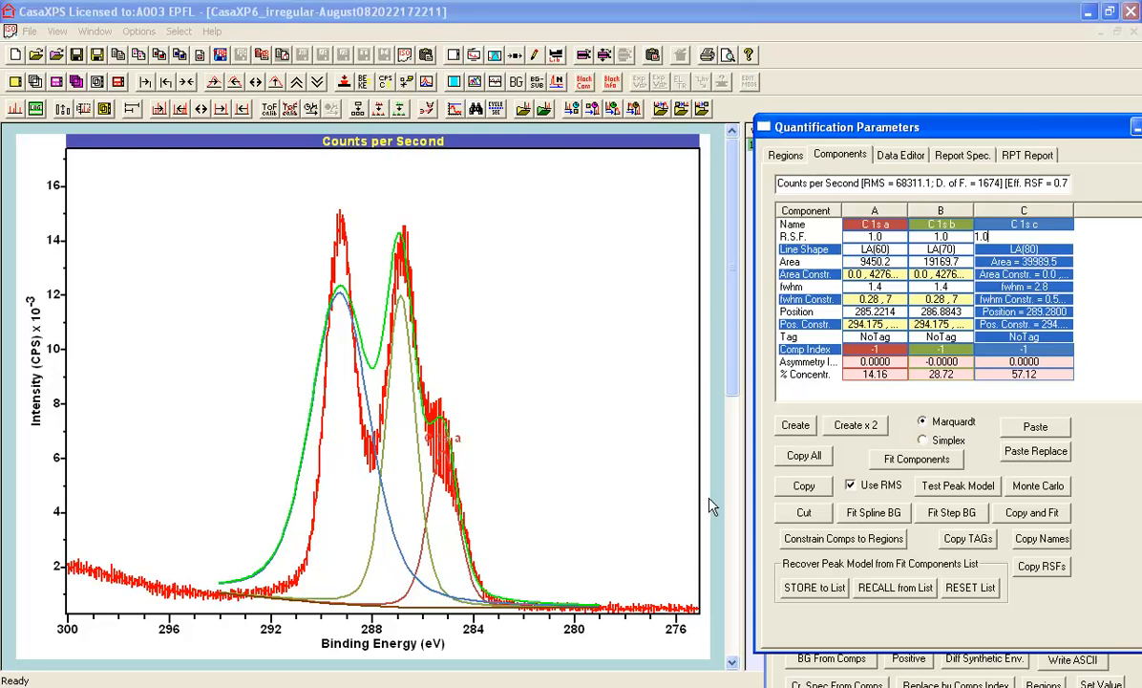
Lower the background's high-energy end to about 960 CPS and its low-energy end to about 450 CPS
left_click_drag(181, 558, 596, 549)
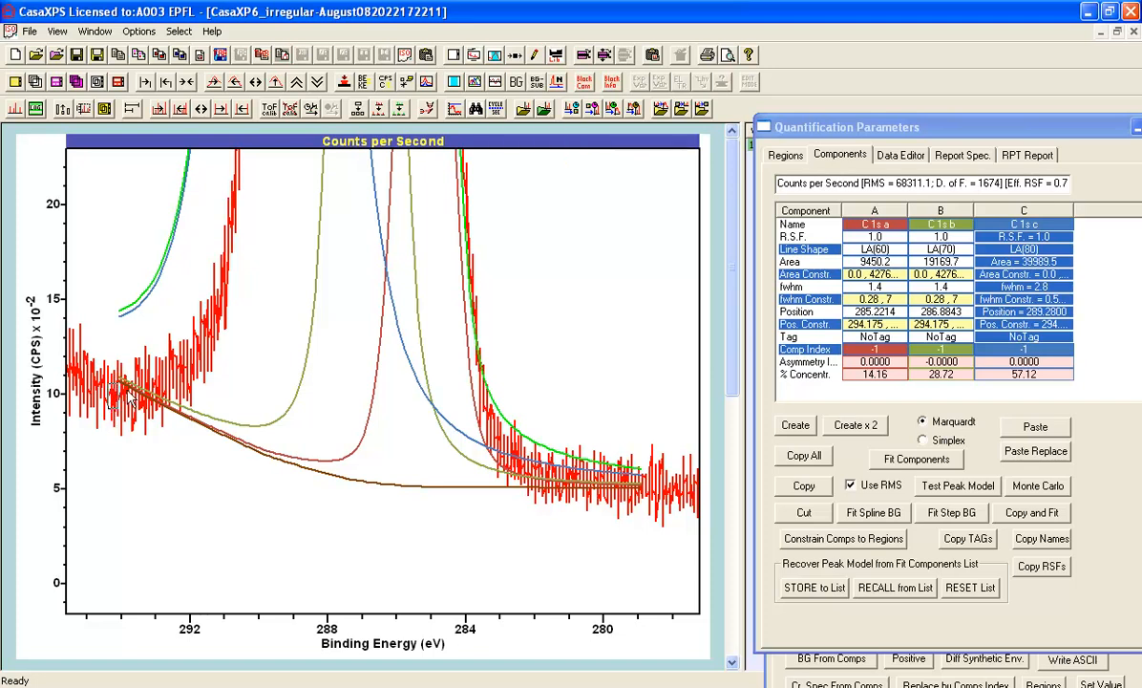
left_click_drag(121, 383, 120, 404)
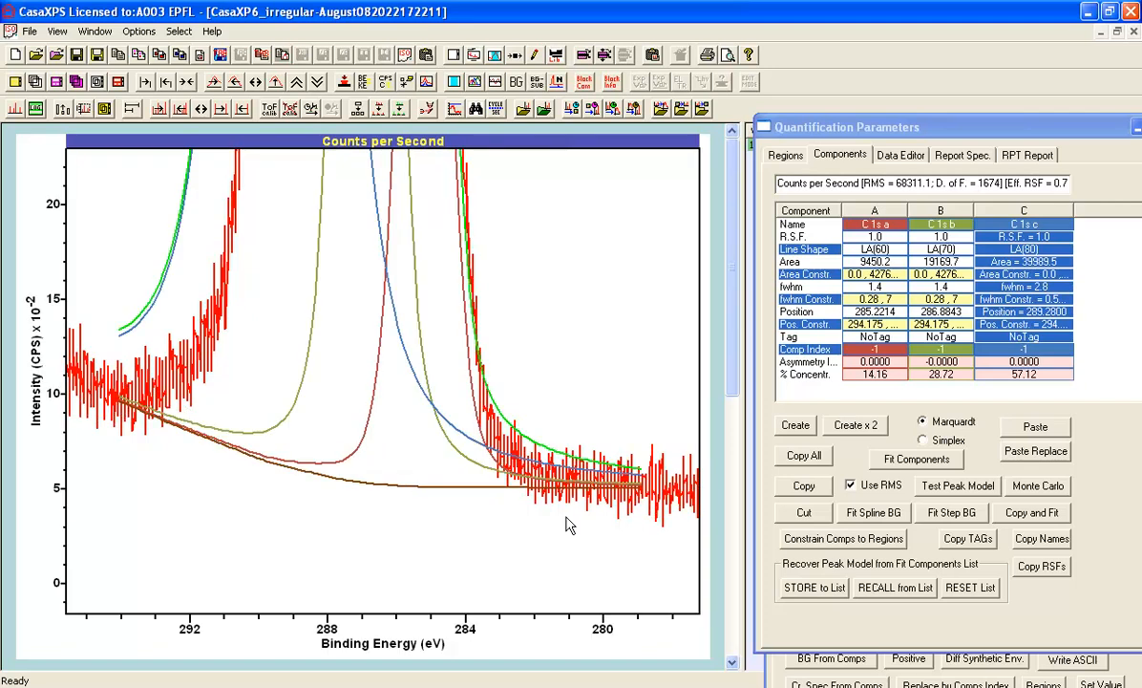
left_click_drag(639, 489, 638, 496)
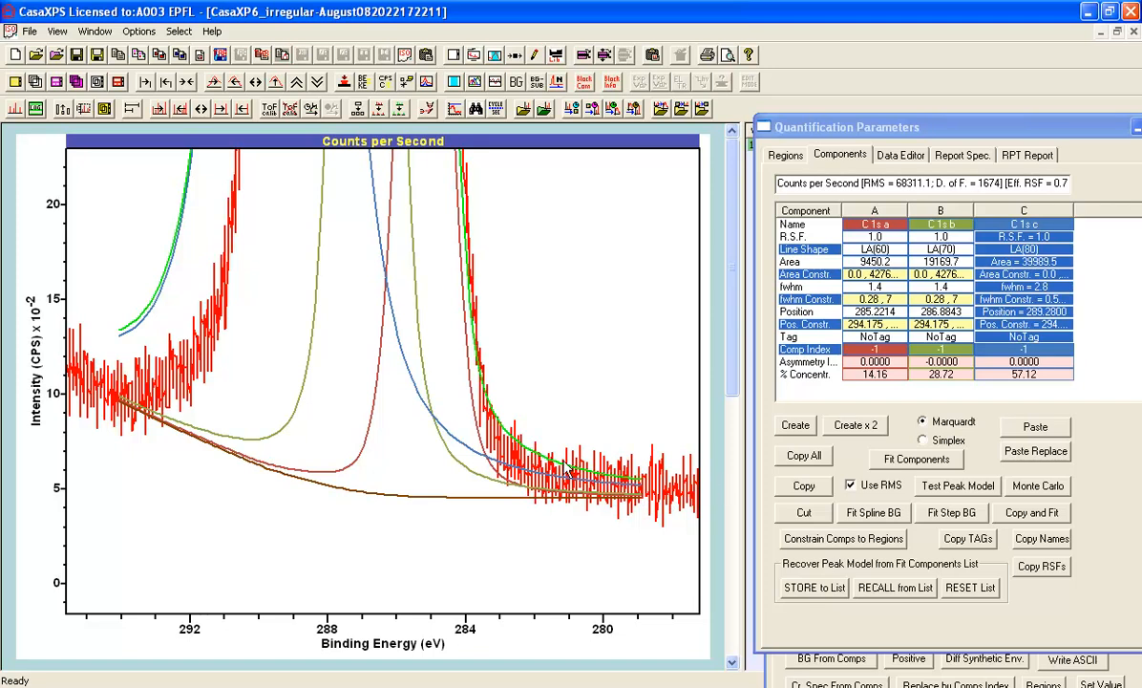
left_click(274, 83)
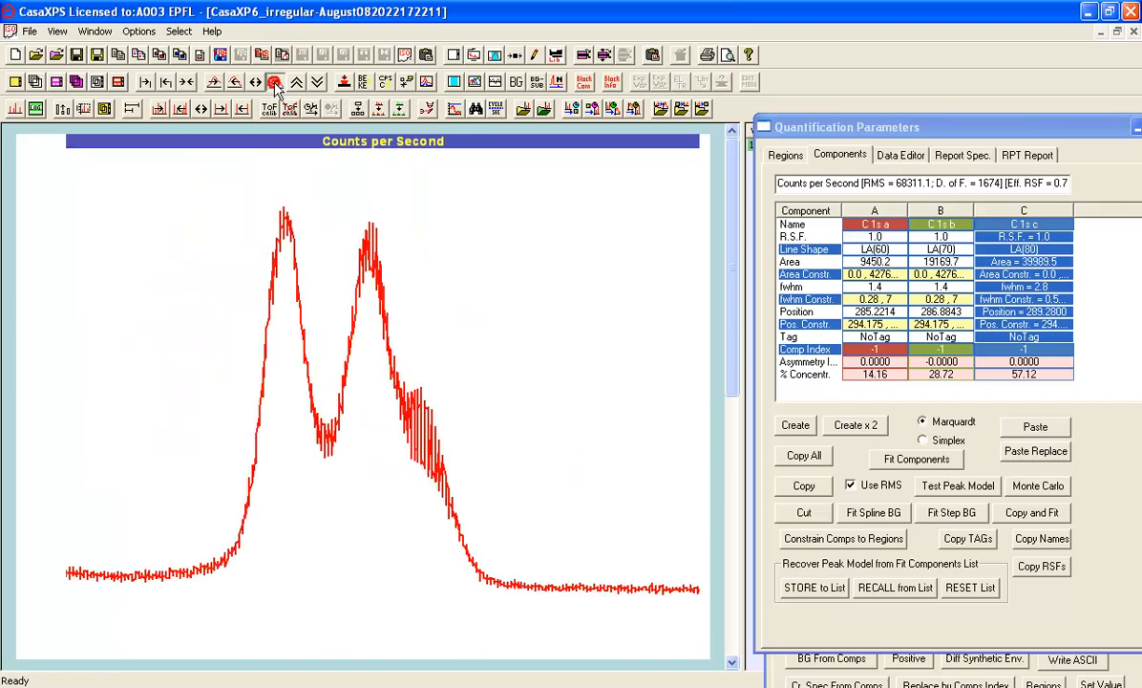
Fit the three components with Use RMS turned off and display the residual plot above the spectrum
left_click(852, 485)
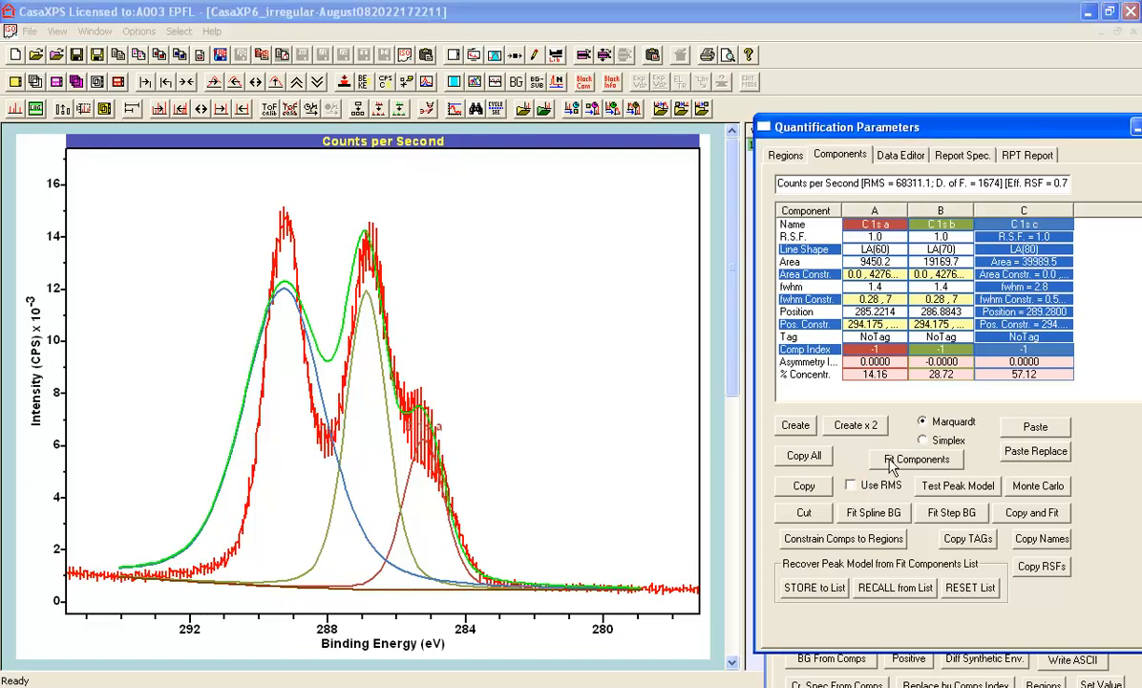
left_click(888, 463)
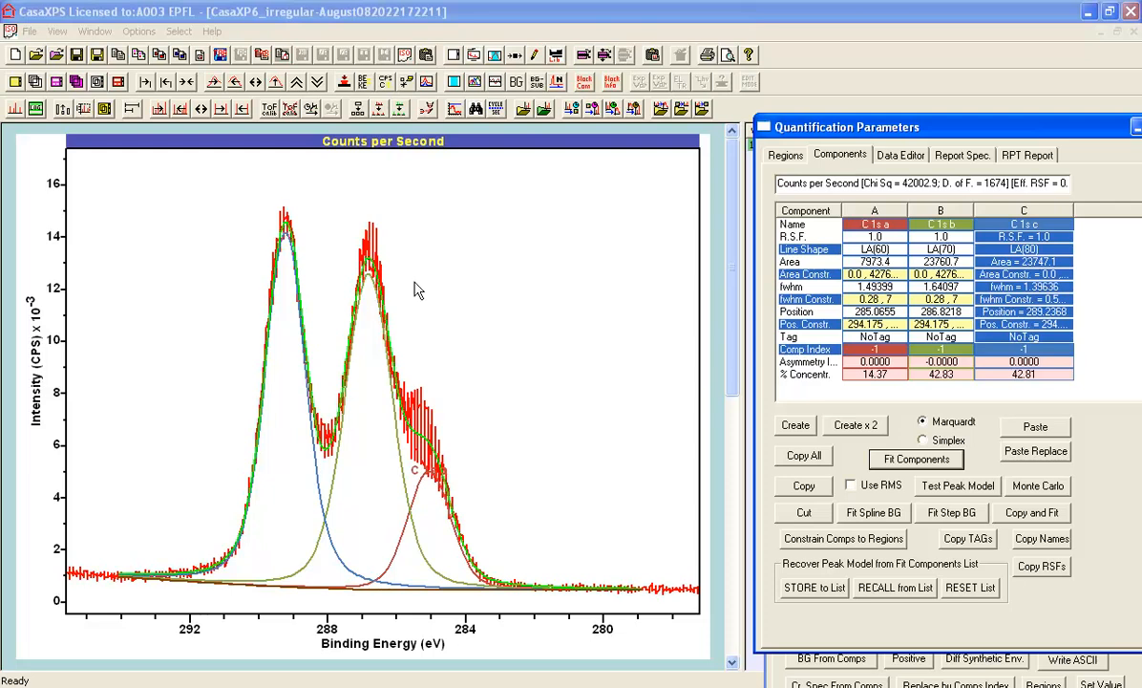
left_click(495, 83)
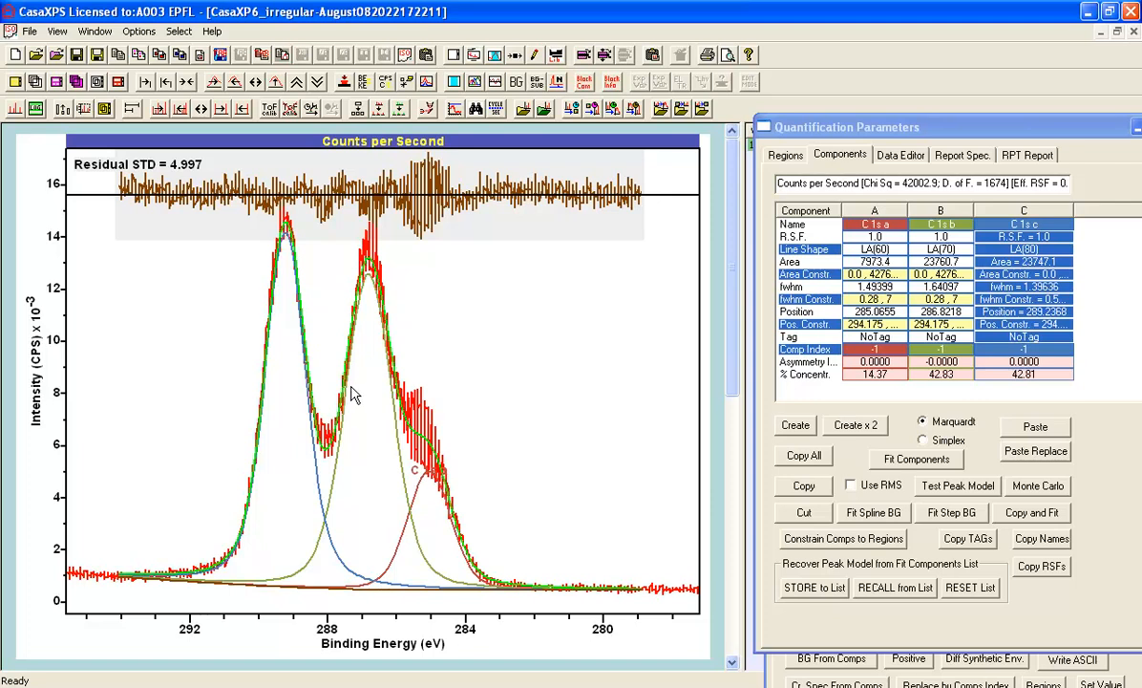
Select the fwhm parameter of component C
left_click(1005, 288)
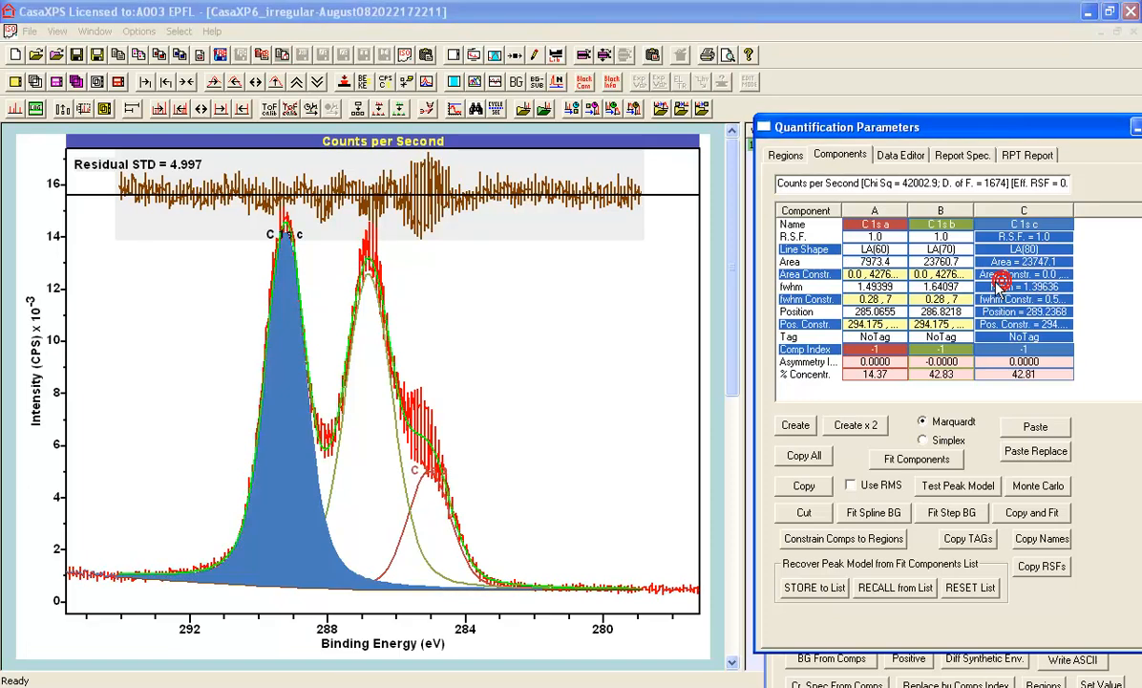